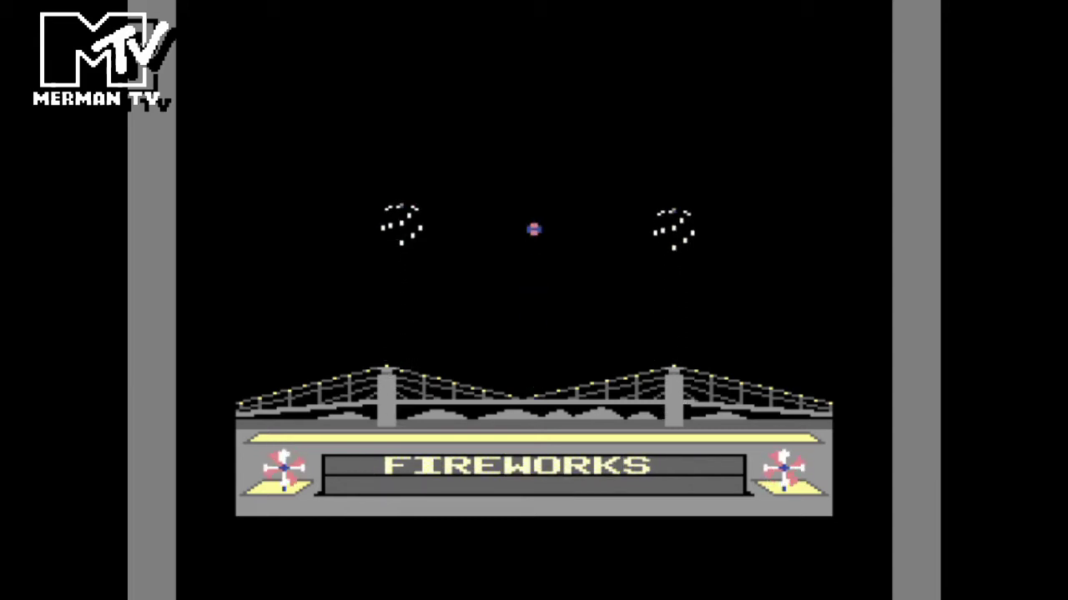
Leave the Fireworks title display to reach the show editor's MODIFY list
{"action": "key", "text": "space"}
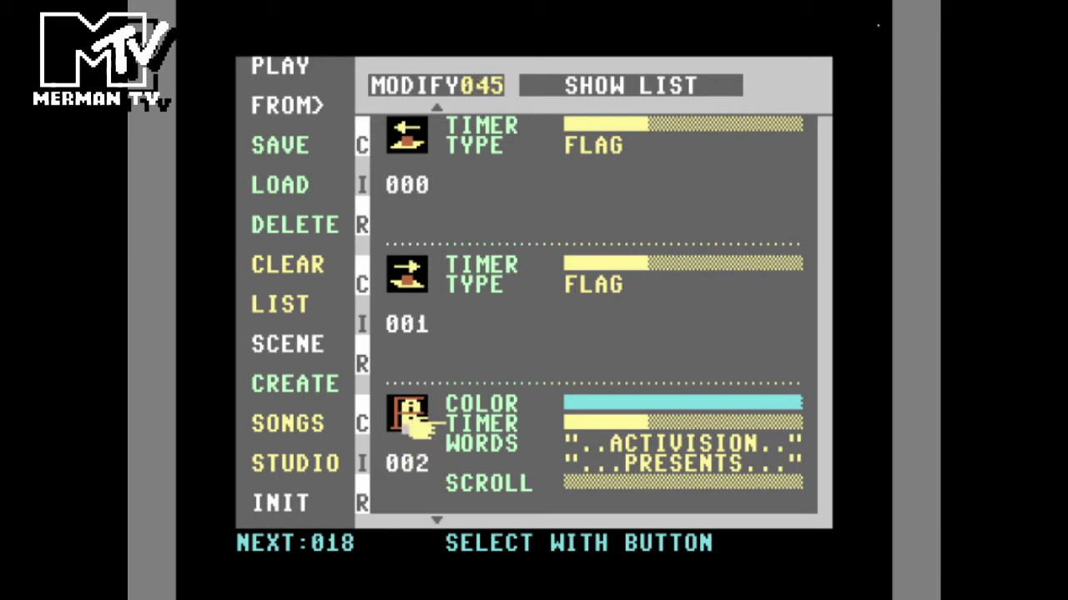
Cycle entry 029 through every firework type and end back on CONE
{"action": "mouse_move", "coordinate": [421, 506]}
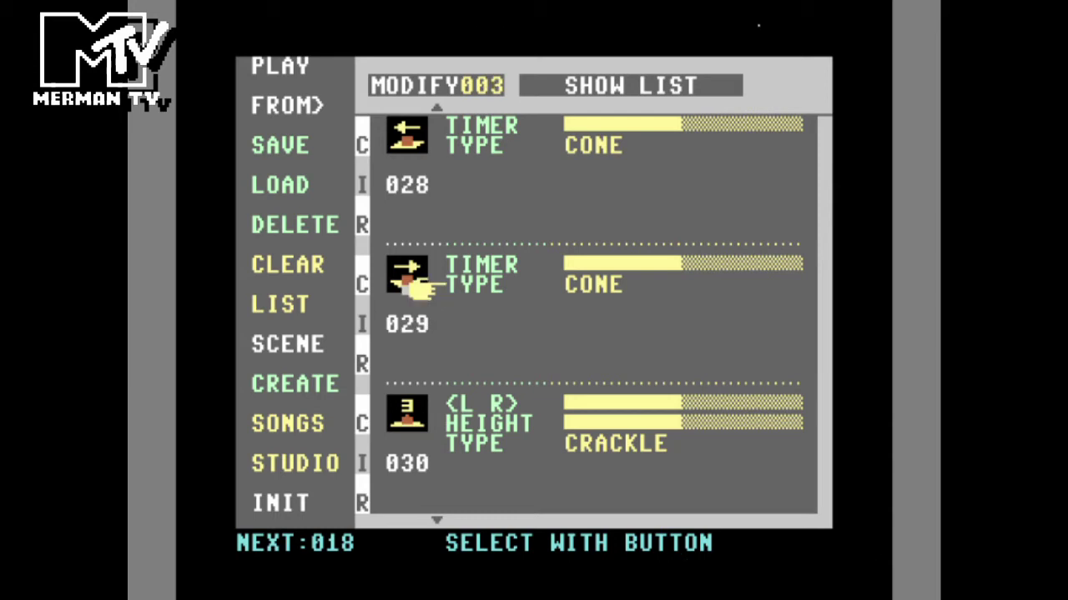
{"action": "left_click", "coordinate": [538, 287]}
{"action": "left_click", "coordinate": [538, 288]}
{"action": "left_click", "coordinate": [538, 288]}
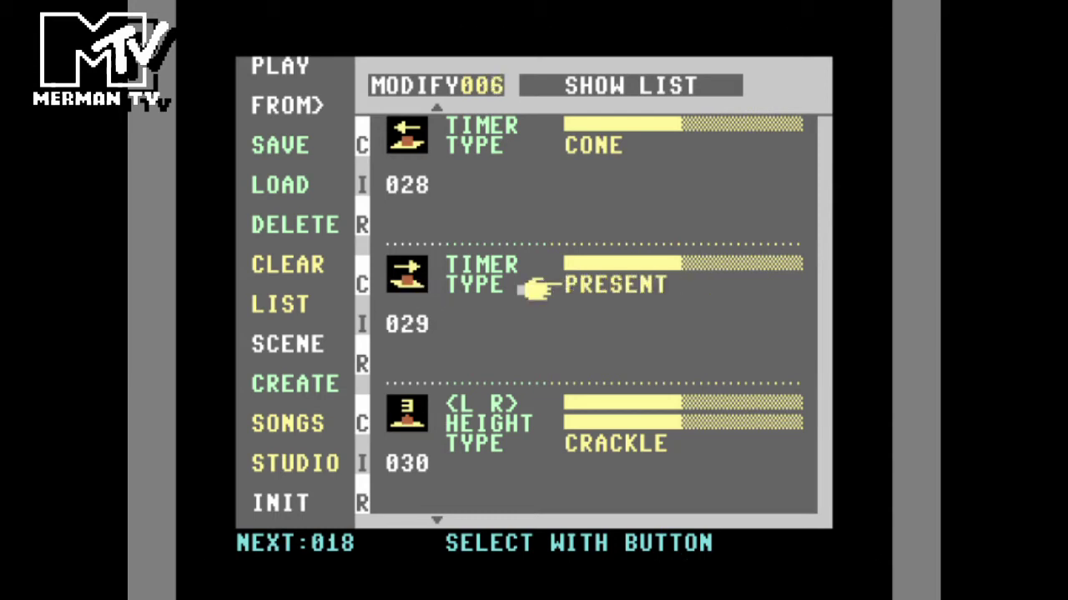
{"action": "left_click", "coordinate": [538, 288]}
{"action": "left_click", "coordinate": [538, 287]}
{"action": "left_click", "coordinate": [538, 288]}
{"action": "left_click", "coordinate": [538, 288]}
{"action": "left_click", "coordinate": [538, 288]}
{"action": "left_click", "coordinate": [538, 288]}
{"action": "left_click", "coordinate": [538, 288]}
{"action": "left_click", "coordinate": [538, 288]}
{"action": "left_click", "coordinate": [538, 288]}
{"action": "left_click", "coordinate": [538, 287]}
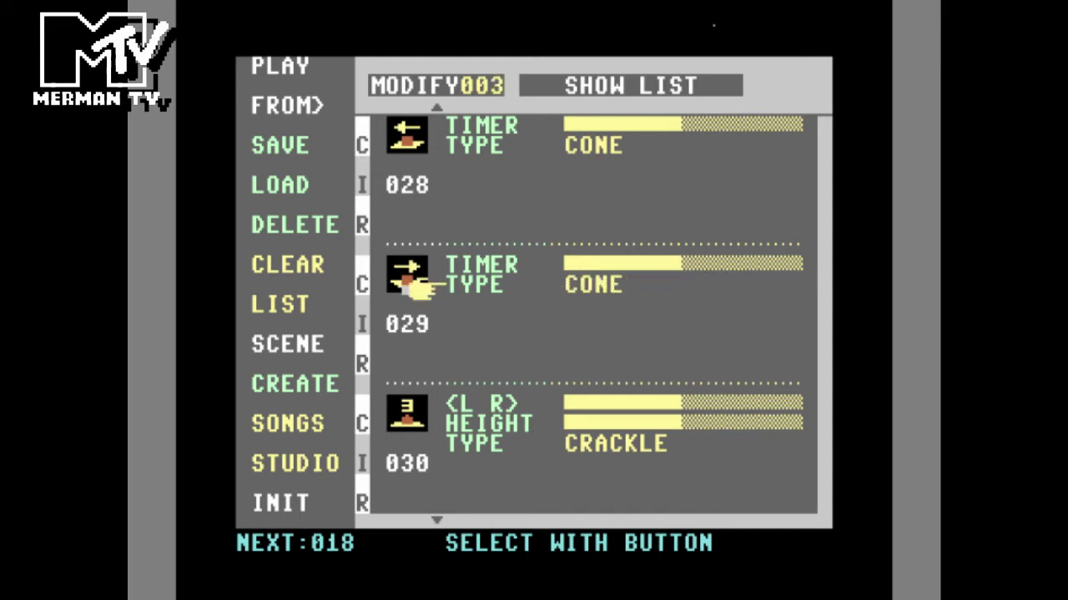
Make entry 031 a SILVER JET fired from launch position 1
{"action": "scroll", "coordinate": [417, 505], "scroll_direction": "down", "scroll_amount": 1}
{"action": "scroll", "coordinate": [417, 504], "scroll_direction": "down", "scroll_amount": 1}
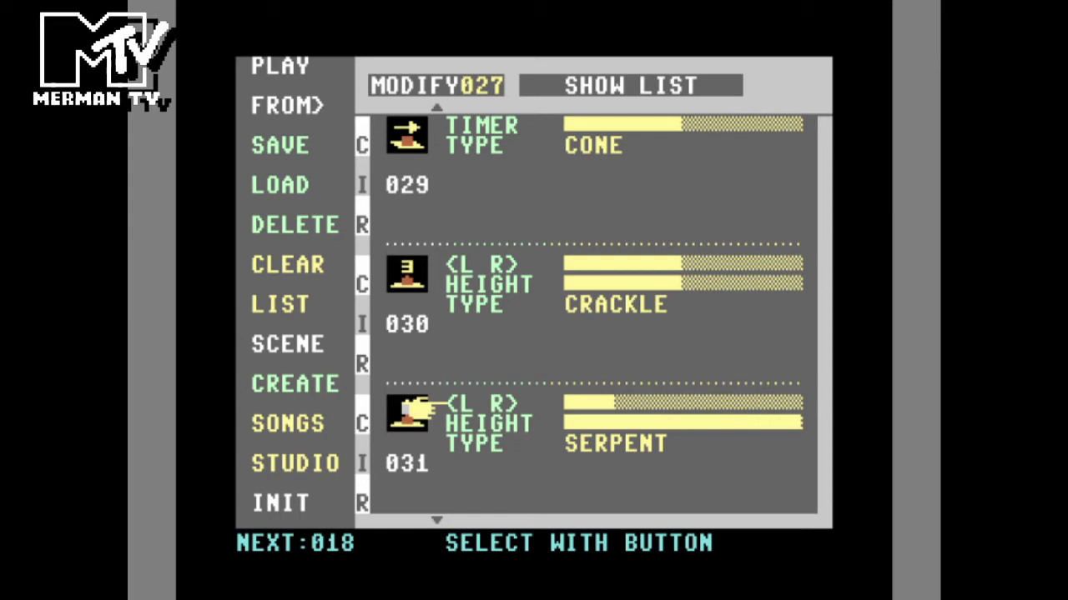
{"action": "left_click", "coordinate": [421, 417]}
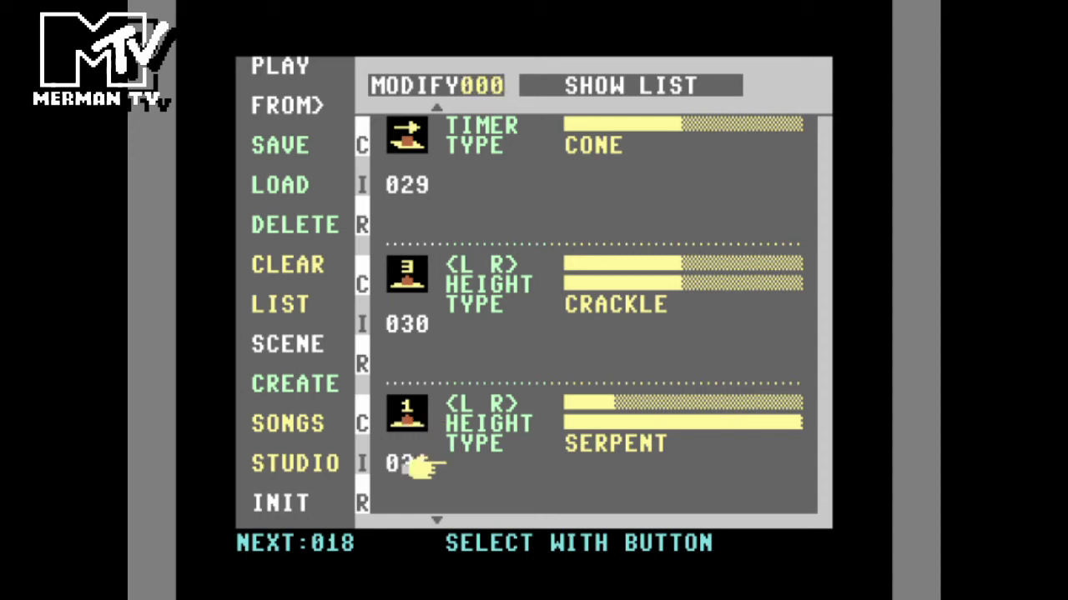
{"action": "left_click", "coordinate": [540, 448]}
{"action": "left_click", "coordinate": [541, 448]}
{"action": "left_click", "coordinate": [540, 448]}
{"action": "left_click", "coordinate": [540, 448]}
{"action": "left_click", "coordinate": [541, 448]}
{"action": "left_click", "coordinate": [541, 448]}
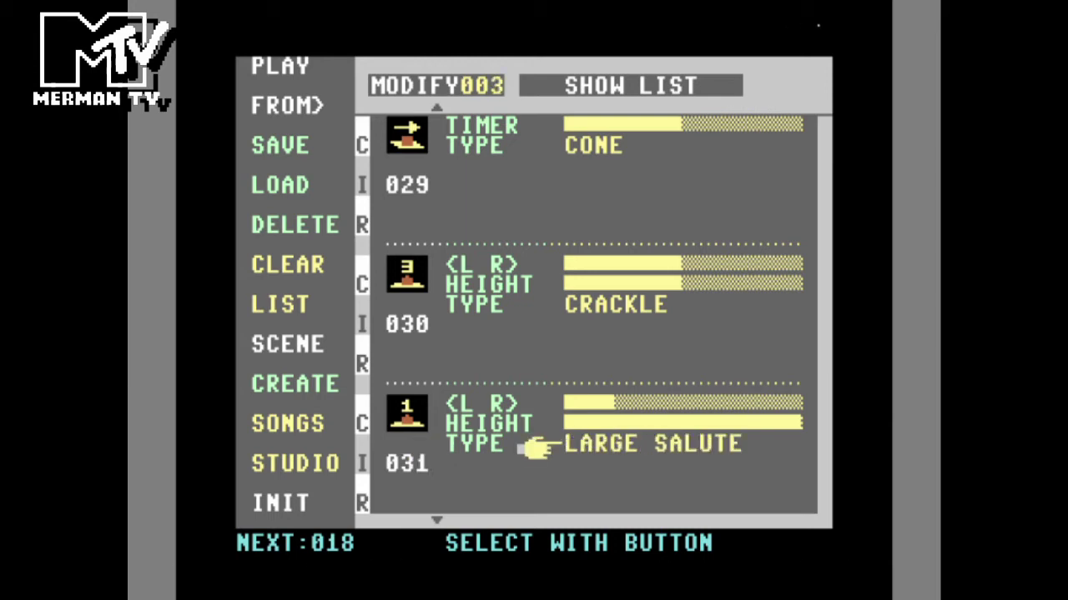
{"action": "left_click", "coordinate": [540, 448]}
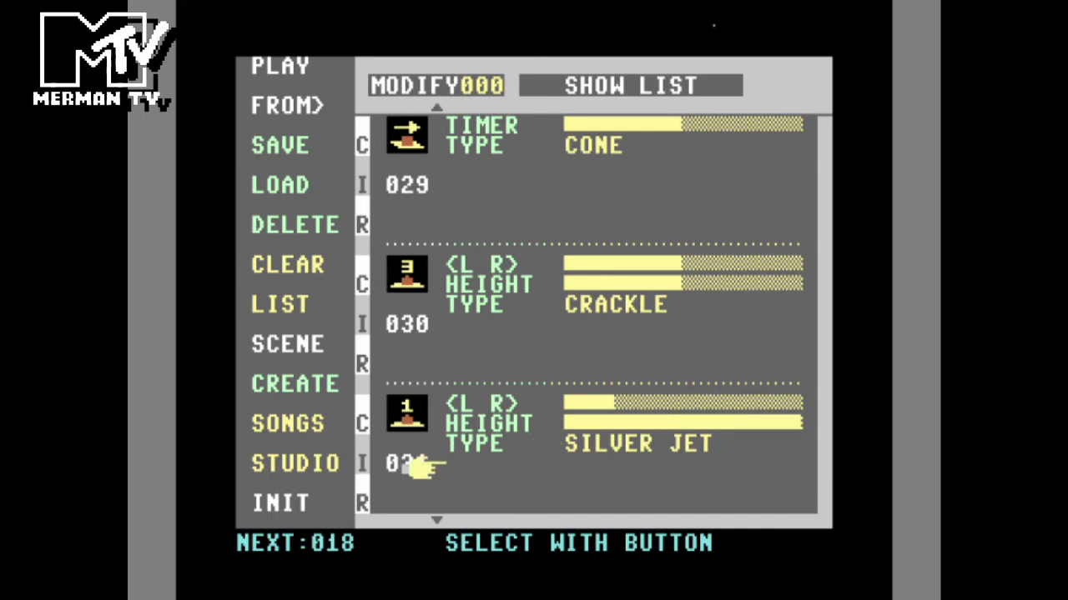
Scroll the show list down past the SMALL SALUTE entries to entry 054
{"action": "left_click", "coordinate": [423, 509]}
{"action": "left_click", "coordinate": [423, 509]}
{"action": "left_click", "coordinate": [424, 509]}
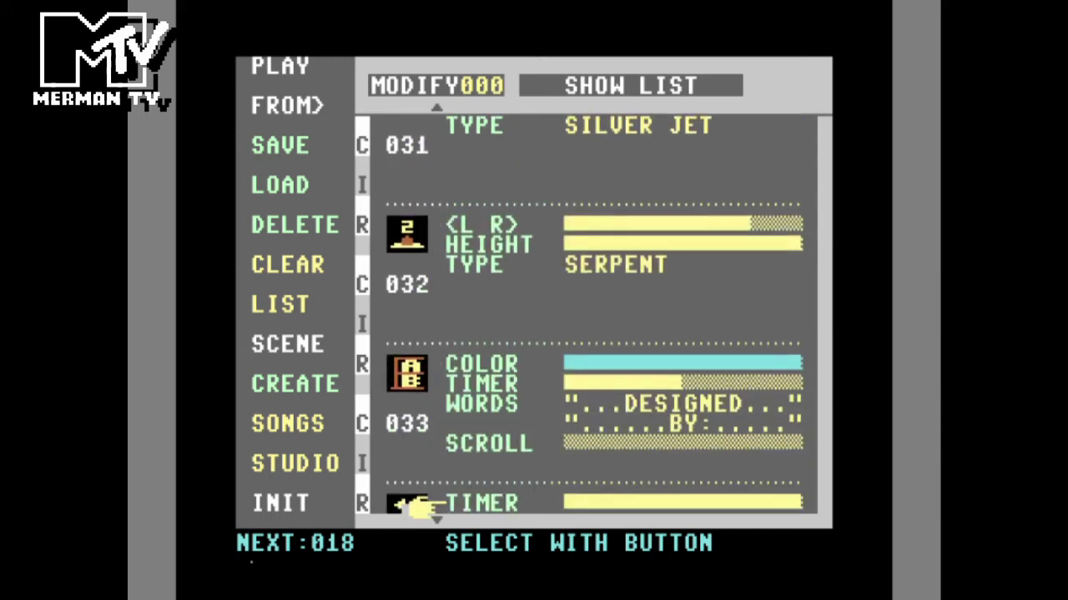
{"action": "left_click", "coordinate": [423, 509]}
{"action": "left_click", "coordinate": [424, 509]}
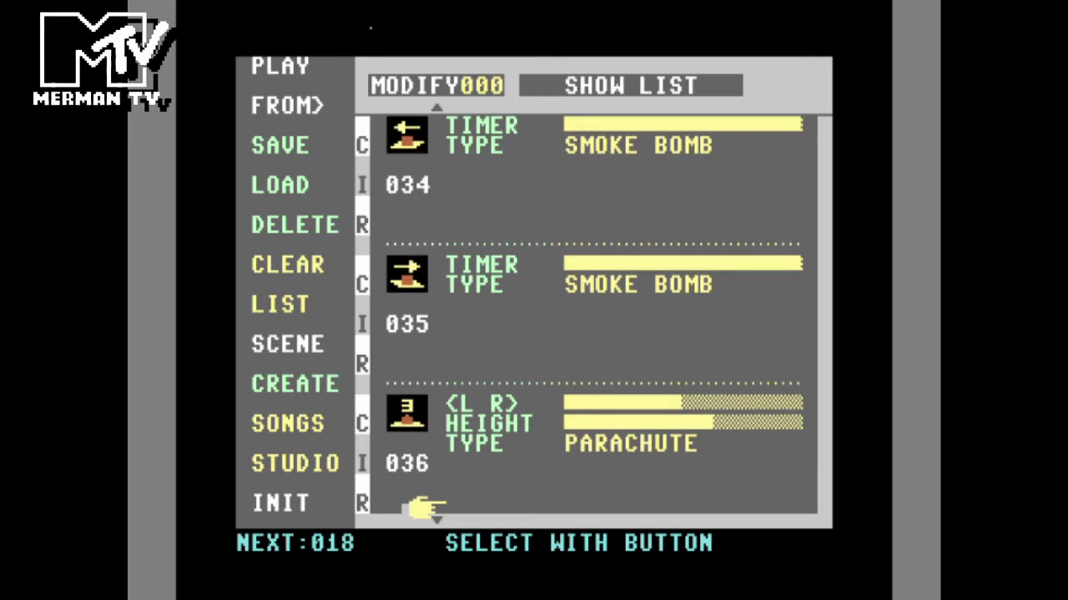
{"action": "left_click", "coordinate": [424, 509]}
{"action": "scroll", "coordinate": [426, 508], "scroll_direction": "down", "scroll_amount": 6}
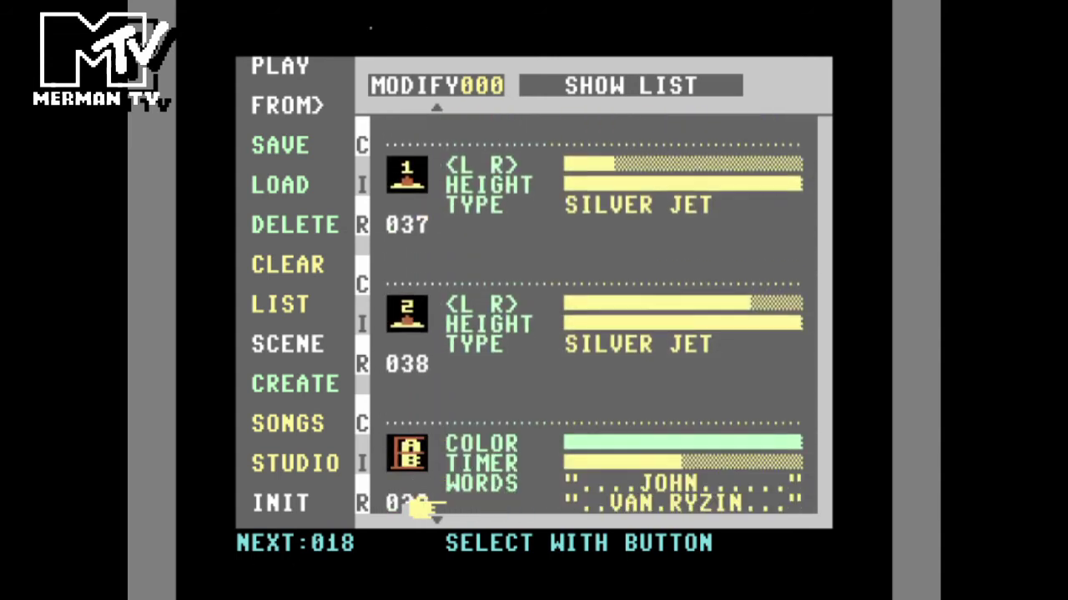
{"action": "scroll", "coordinate": [426, 508], "scroll_direction": "down", "scroll_amount": 6}
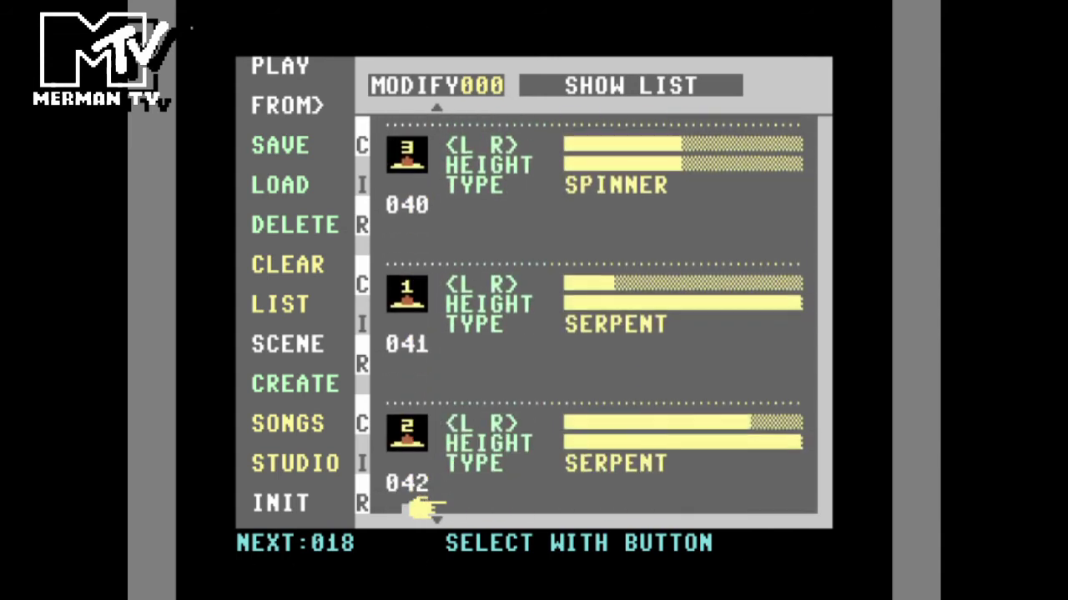
{"action": "scroll", "coordinate": [423, 507], "scroll_direction": "down", "scroll_amount": 6}
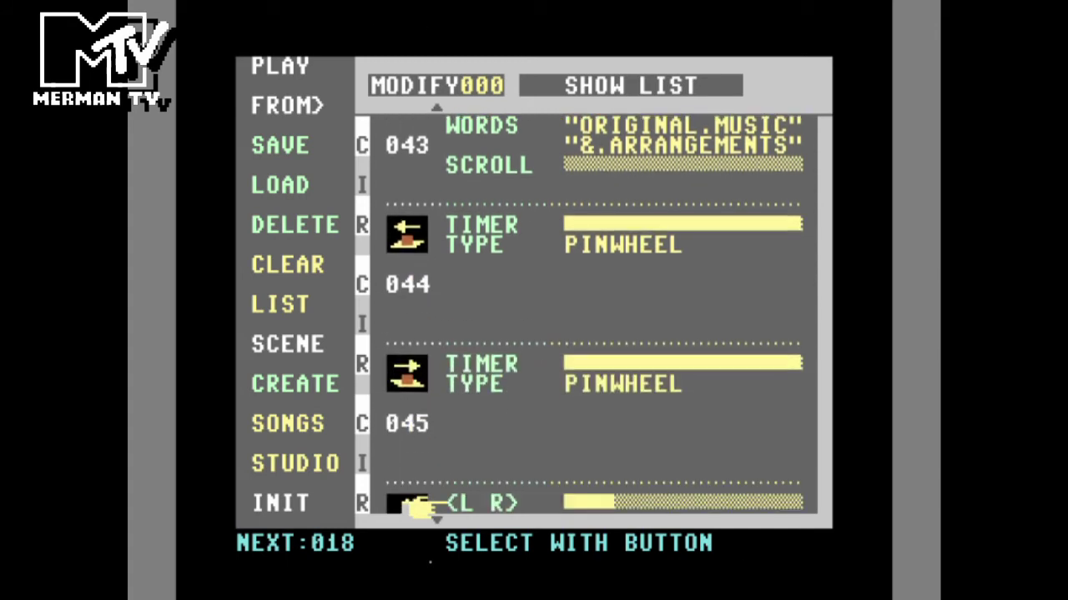
{"action": "scroll", "coordinate": [423, 508], "scroll_direction": "down", "scroll_amount": 6}
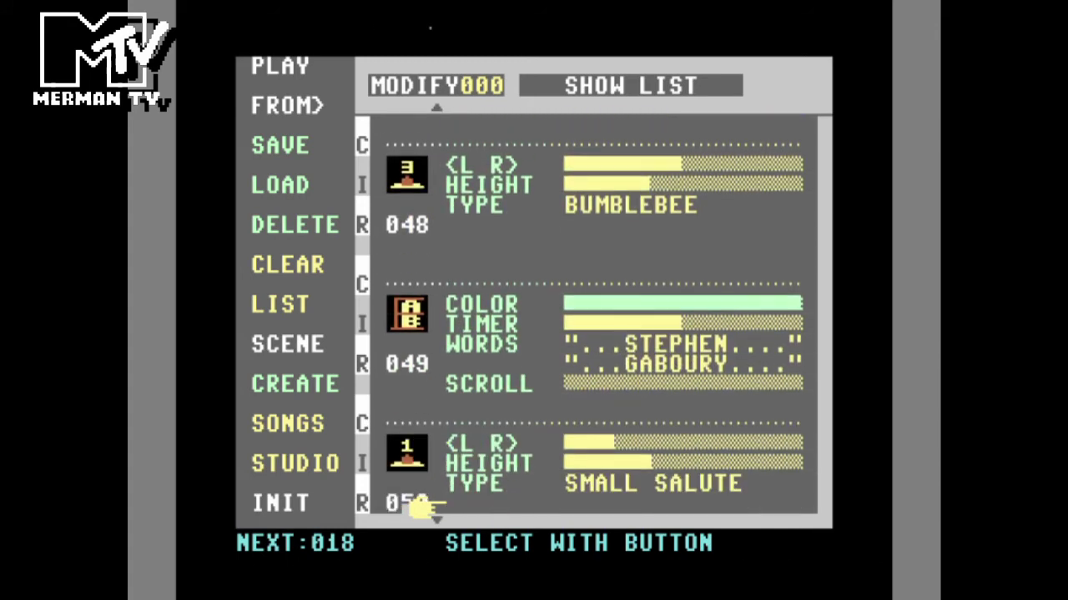
{"action": "scroll", "coordinate": [425, 508], "scroll_direction": "down", "scroll_amount": 2}
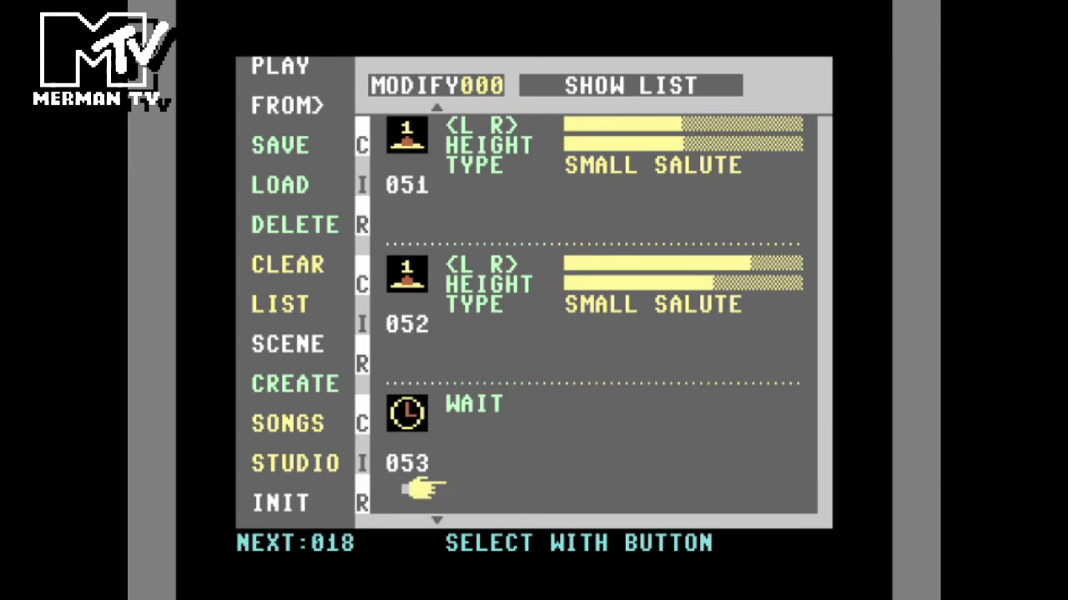
{"action": "scroll", "coordinate": [424, 507], "scroll_direction": "down", "scroll_amount": 2}
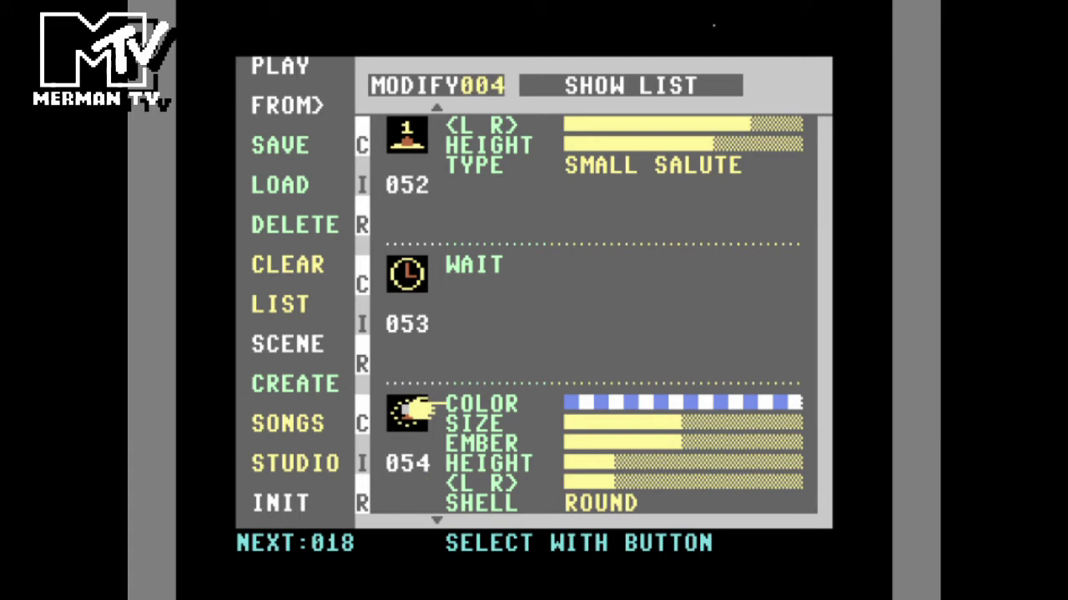
{"action": "left_click", "coordinate": [558, 404]}
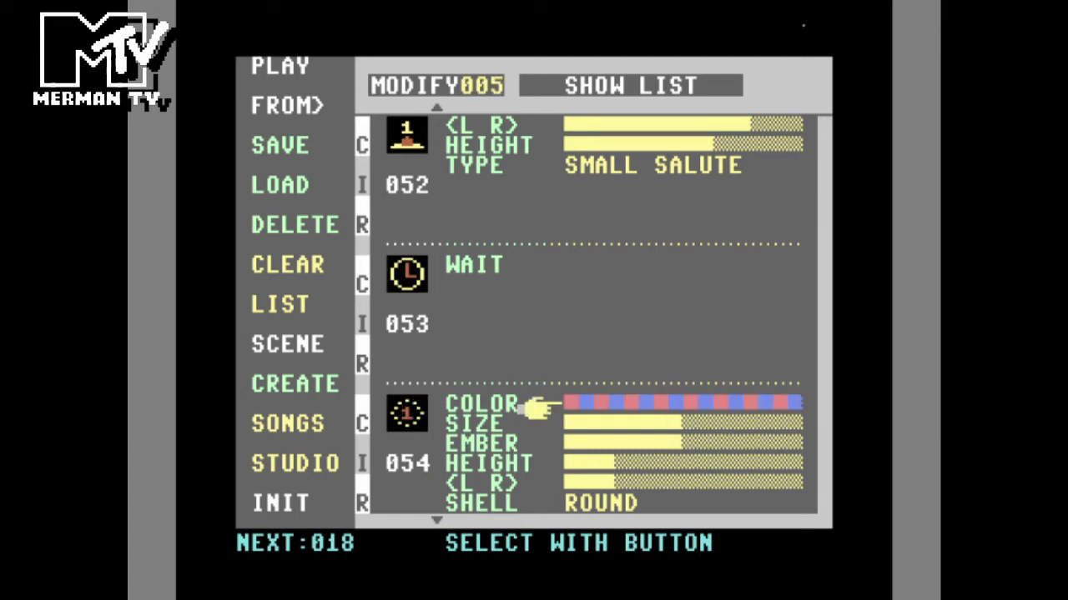
{"action": "left_click", "coordinate": [557, 404]}
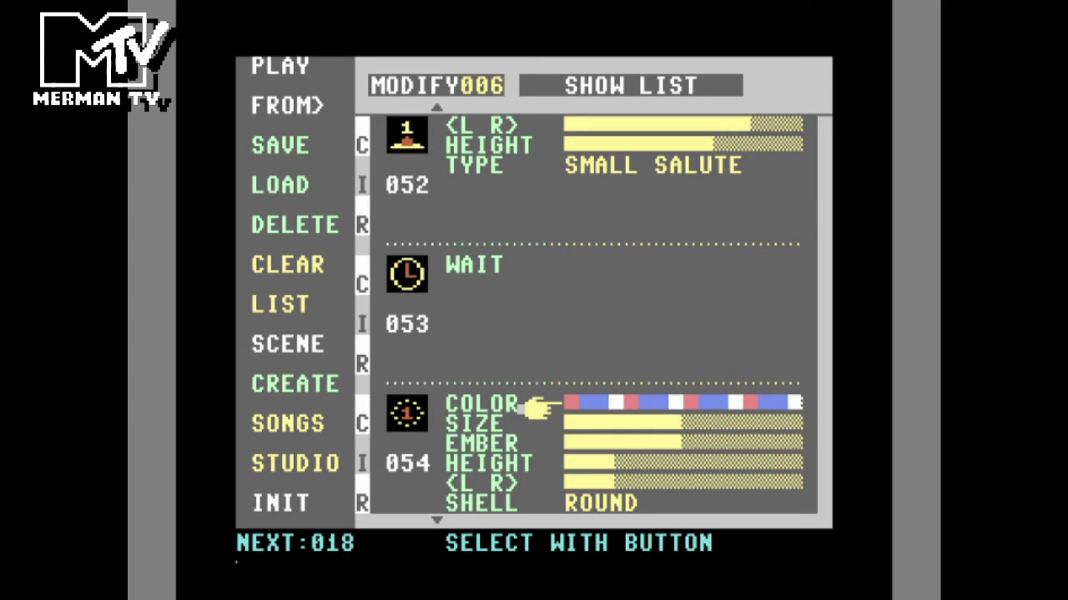
{"action": "left_click", "coordinate": [538, 406]}
{"action": "left_click", "coordinate": [538, 406]}
{"action": "left_click", "coordinate": [538, 406]}
{"action": "left_click", "coordinate": [538, 406]}
{"action": "left_click", "coordinate": [538, 406]}
{"action": "left_click", "coordinate": [537, 407]}
{"action": "left_click", "coordinate": [538, 406]}
{"action": "left_click", "coordinate": [538, 406]}
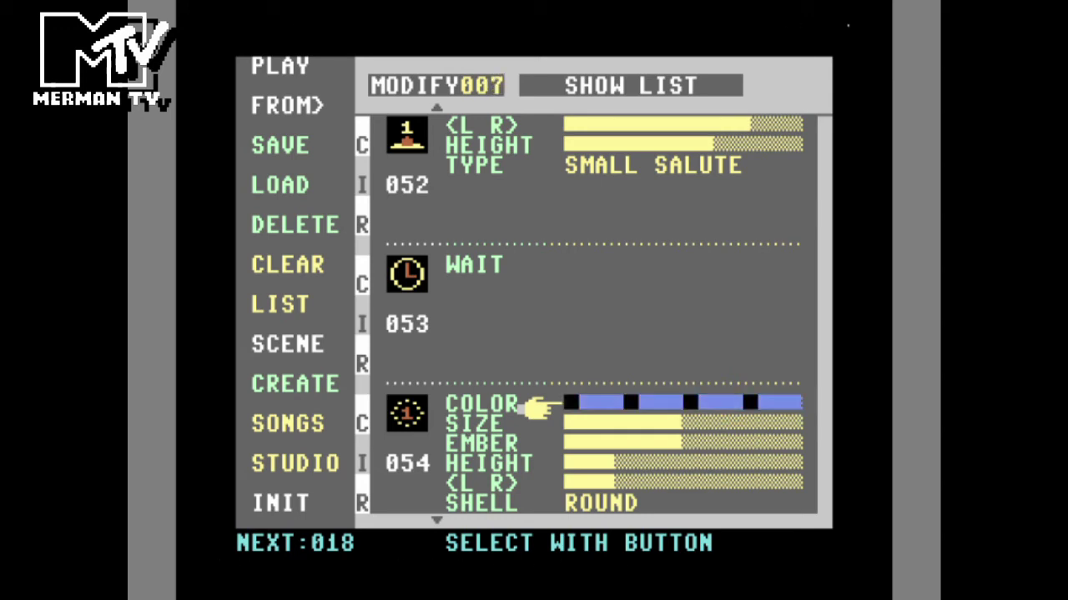
{"action": "left_click", "coordinate": [538, 406]}
{"action": "left_click", "coordinate": [538, 406]}
{"action": "left_click", "coordinate": [538, 406]}
{"action": "left_click", "coordinate": [538, 406]}
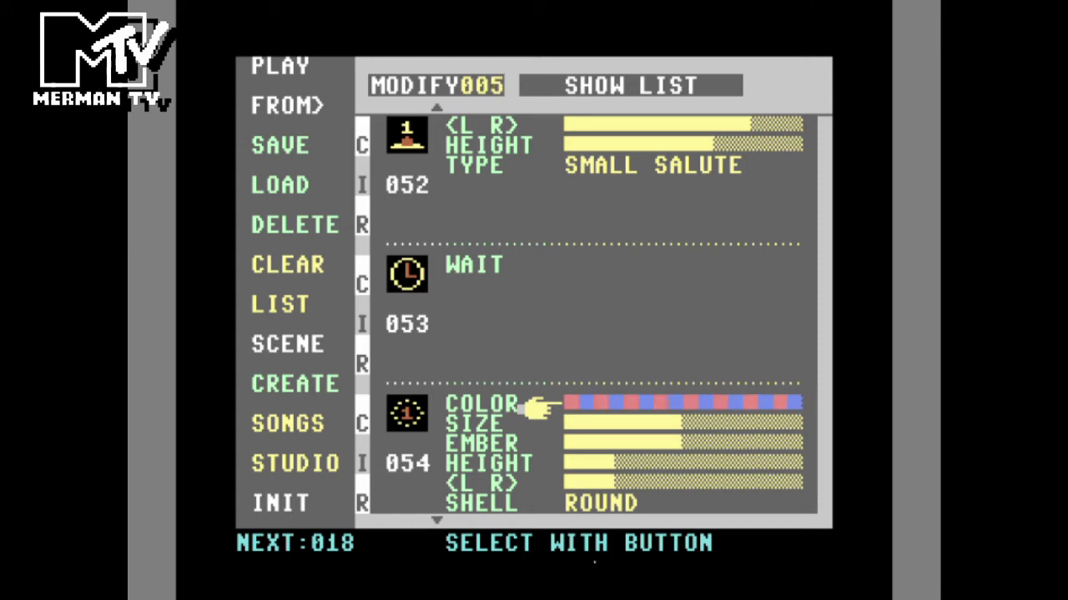
{"action": "left_click", "coordinate": [538, 406]}
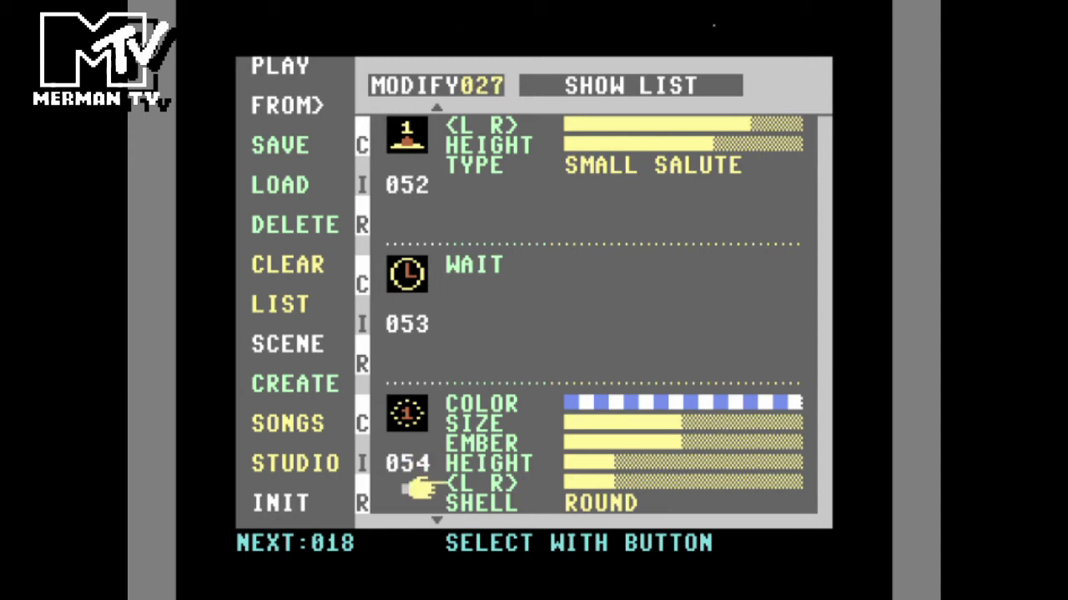
Try the other shell shapes on entry 054, leaving it set to ROUND
{"action": "scroll", "coordinate": [421, 500], "scroll_direction": "down", "scroll_amount": 1}
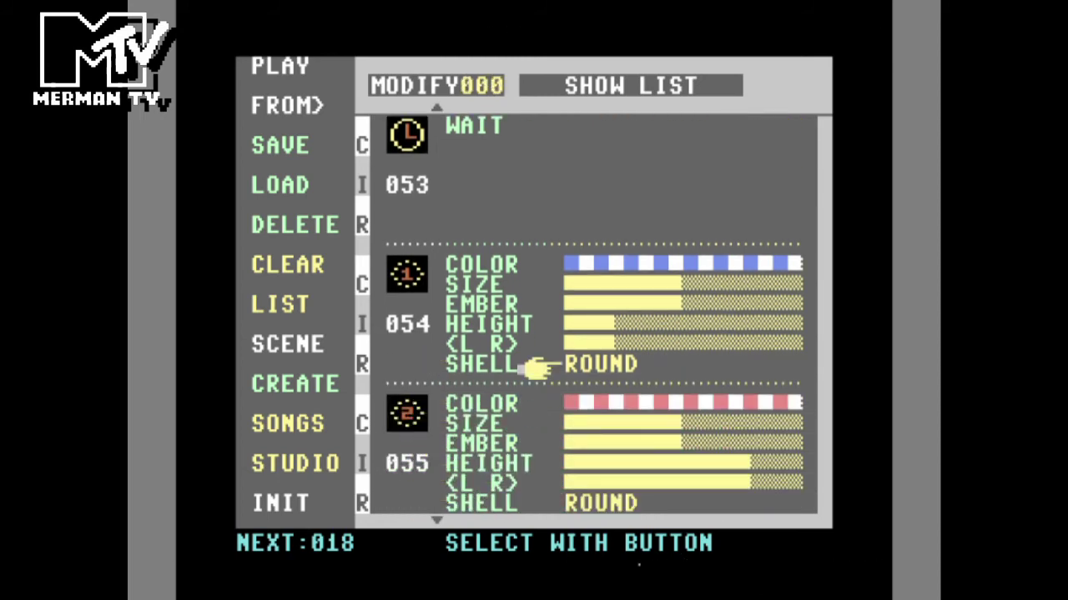
{"action": "left_click", "coordinate": [538, 367]}
{"action": "left_click", "coordinate": [538, 368]}
{"action": "left_click", "coordinate": [538, 368]}
{"action": "left_click", "coordinate": [538, 368]}
{"action": "left_click", "coordinate": [538, 368]}
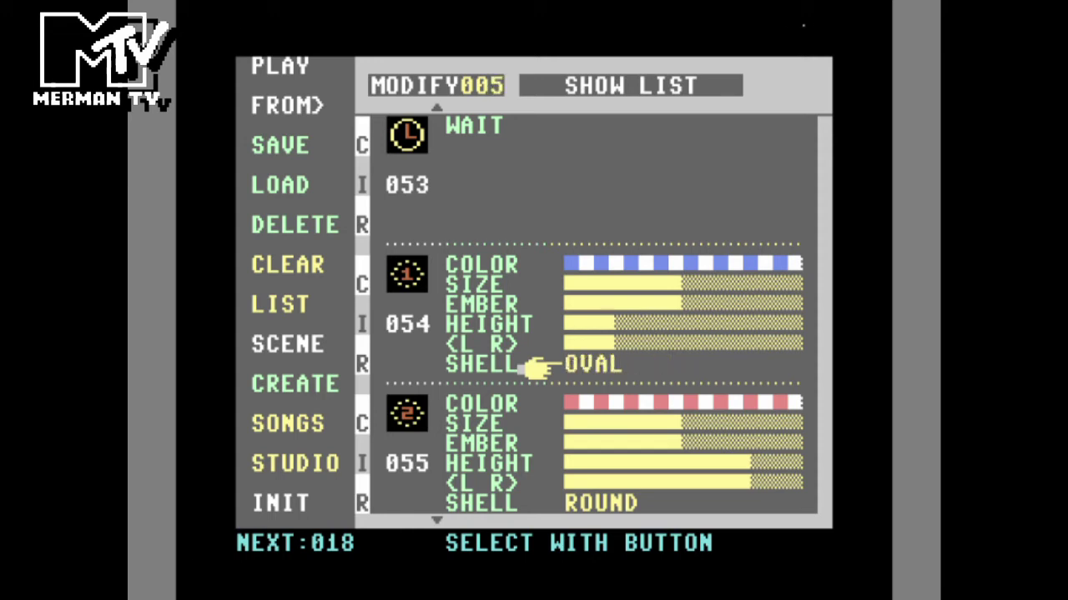
{"action": "left_click", "coordinate": [538, 368]}
{"action": "left_click", "coordinate": [538, 368]}
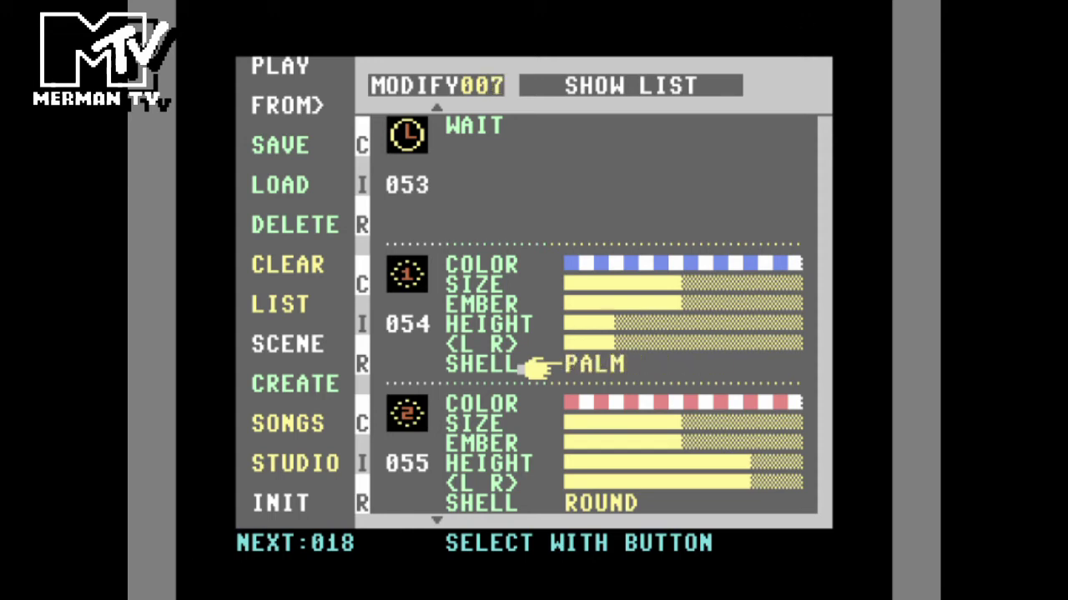
{"action": "left_click", "coordinate": [538, 368]}
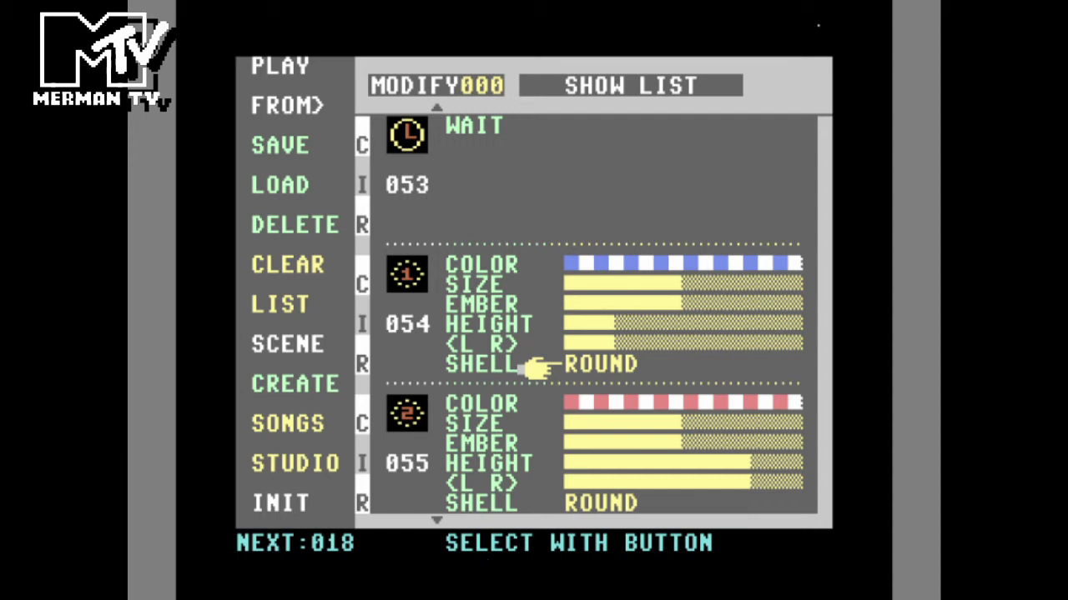
Scroll further down the list, then open the LOAD list of saved shows
{"action": "scroll", "coordinate": [412, 505], "scroll_direction": "down", "scroll_amount": 2}
{"action": "scroll", "coordinate": [421, 506], "scroll_direction": "down", "scroll_amount": 5}
{"action": "scroll", "coordinate": [421, 507], "scroll_direction": "down", "scroll_amount": 4}
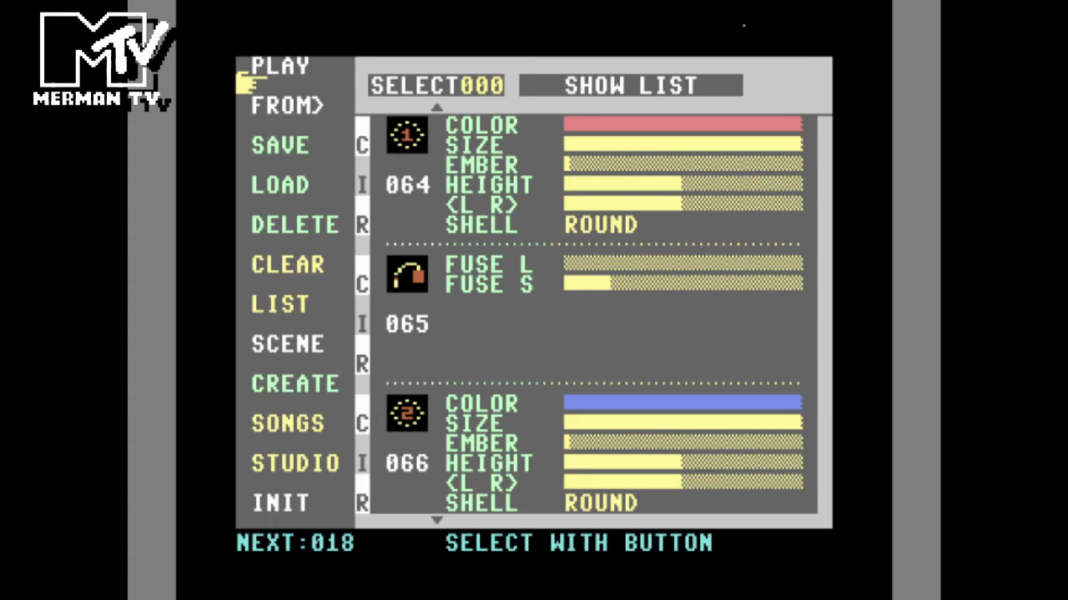
{"action": "left_click", "coordinate": [251, 202]}
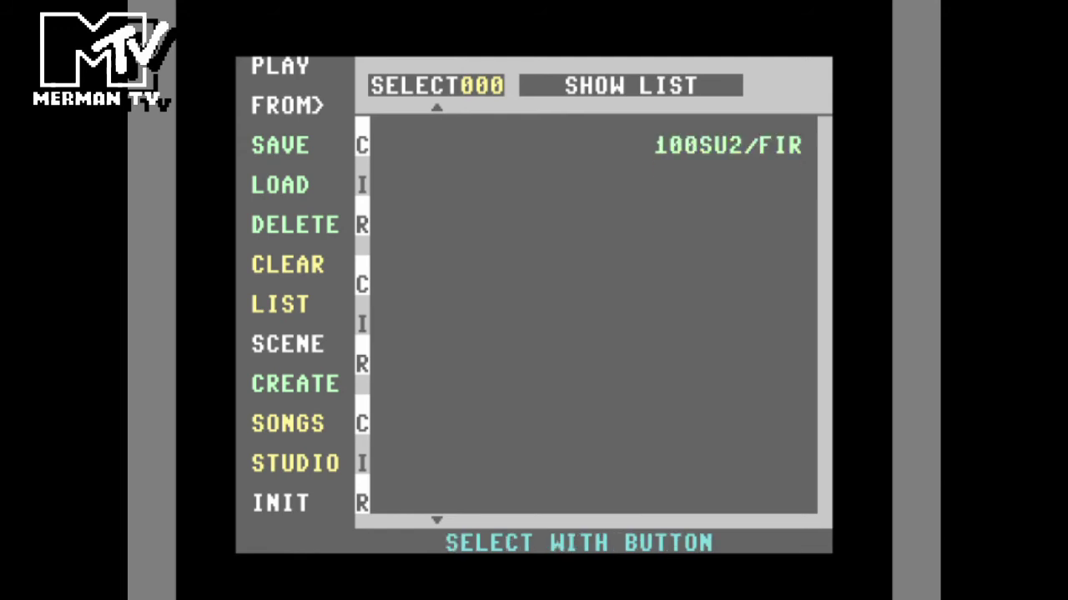
Load the saved show file 100SU2/FIR from disk
{"action": "left_click", "coordinate": [247, 202]}
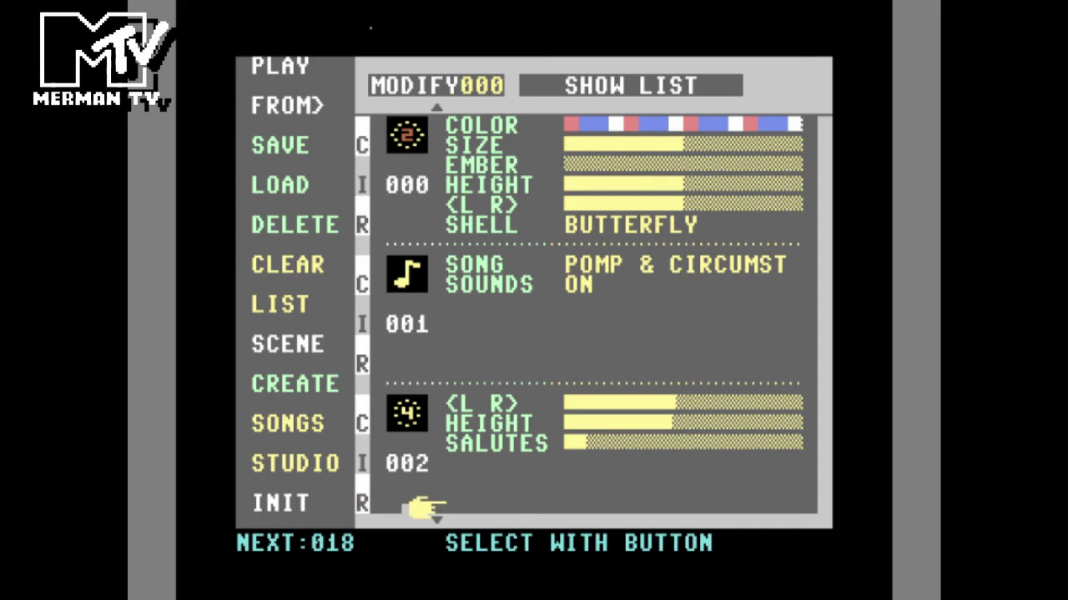
Scroll through 100SU2's entries 000 to 019, ending at the POMP & CIRCUMST song
{"action": "scroll", "coordinate": [424, 508], "scroll_direction": "down", "scroll_amount": 14}
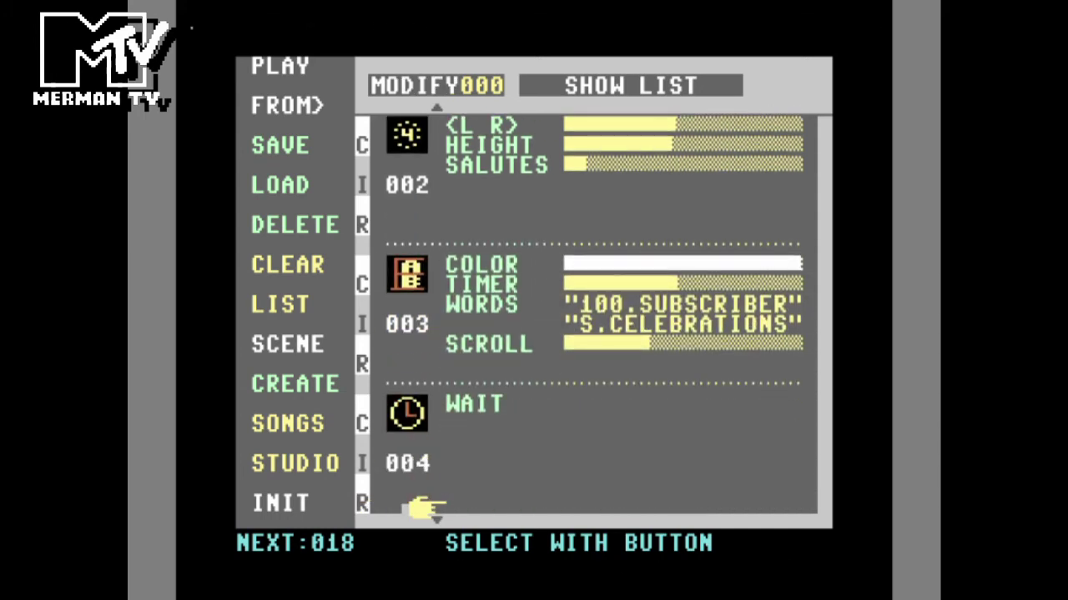
{"action": "scroll", "coordinate": [424, 508], "scroll_direction": "down", "scroll_amount": 14}
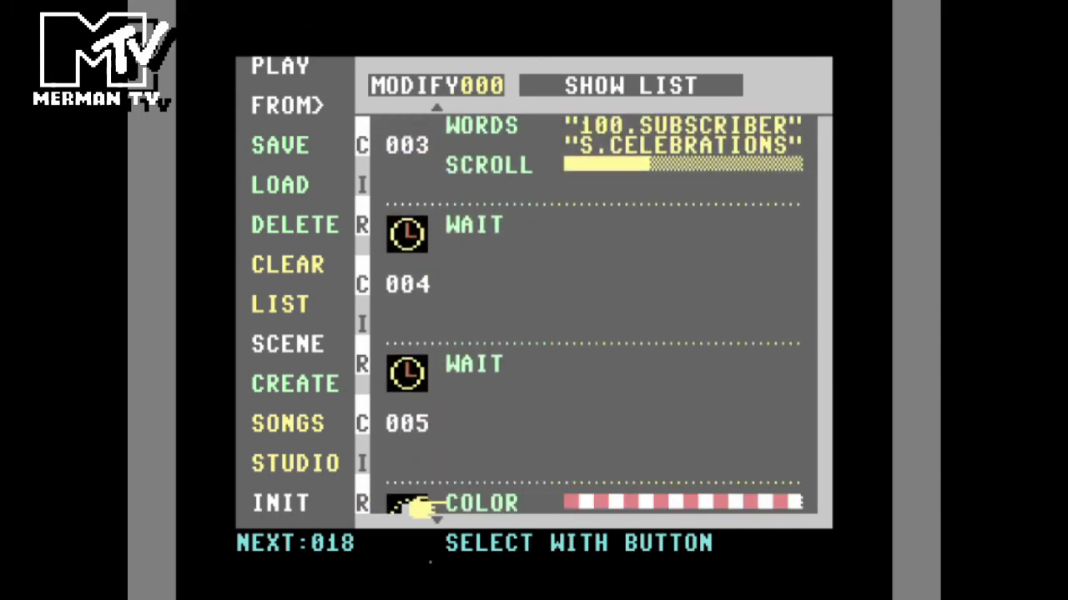
{"action": "scroll", "coordinate": [420, 507], "scroll_direction": "down", "scroll_amount": 4}
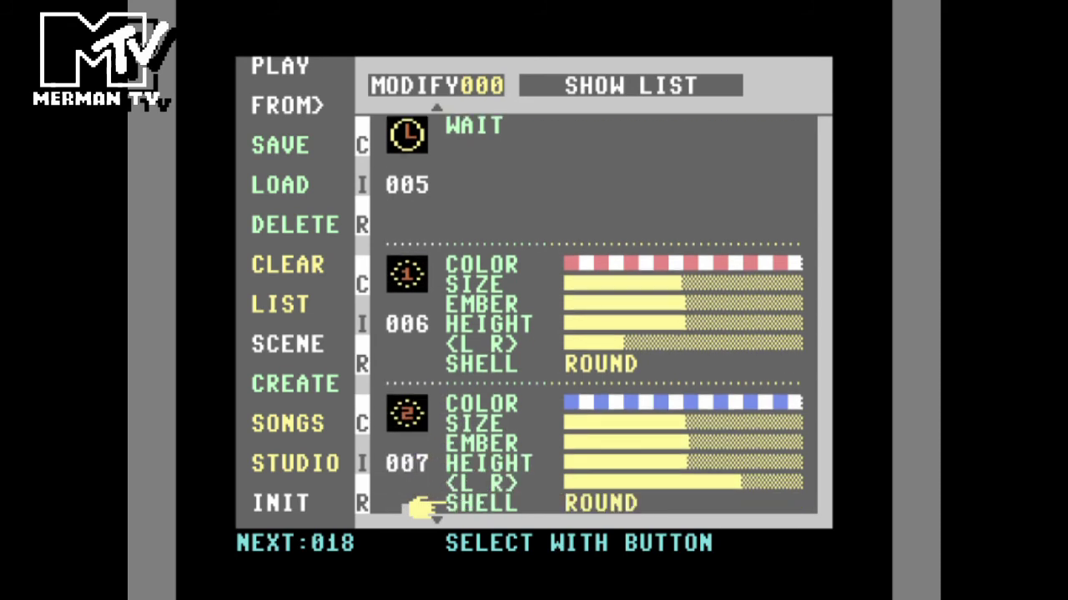
{"action": "scroll", "coordinate": [424, 508], "scroll_direction": "down", "scroll_amount": 4}
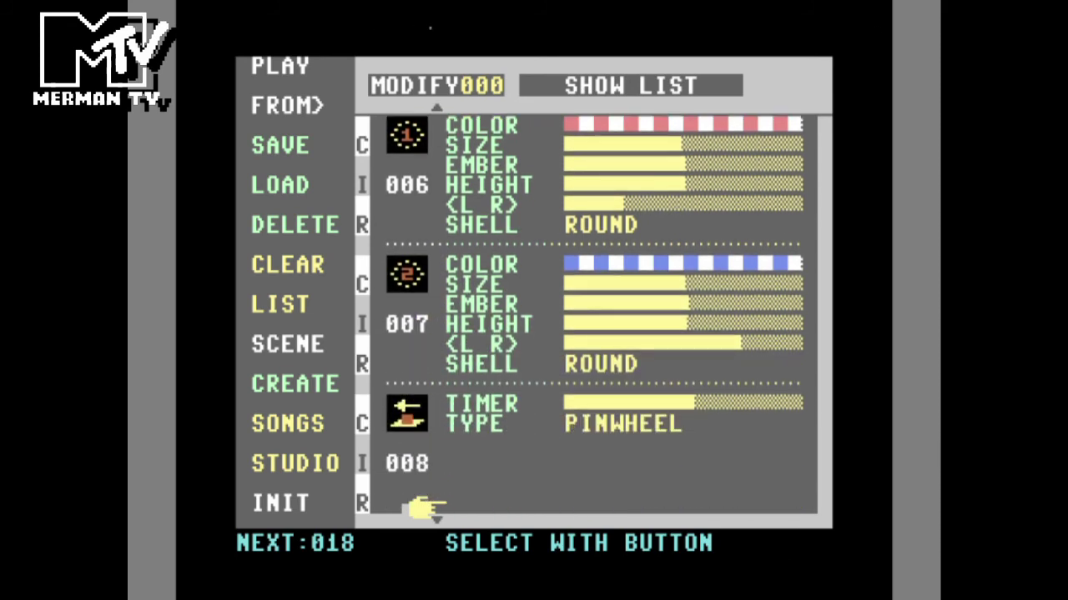
{"action": "scroll", "coordinate": [424, 508], "scroll_direction": "down", "scroll_amount": 8}
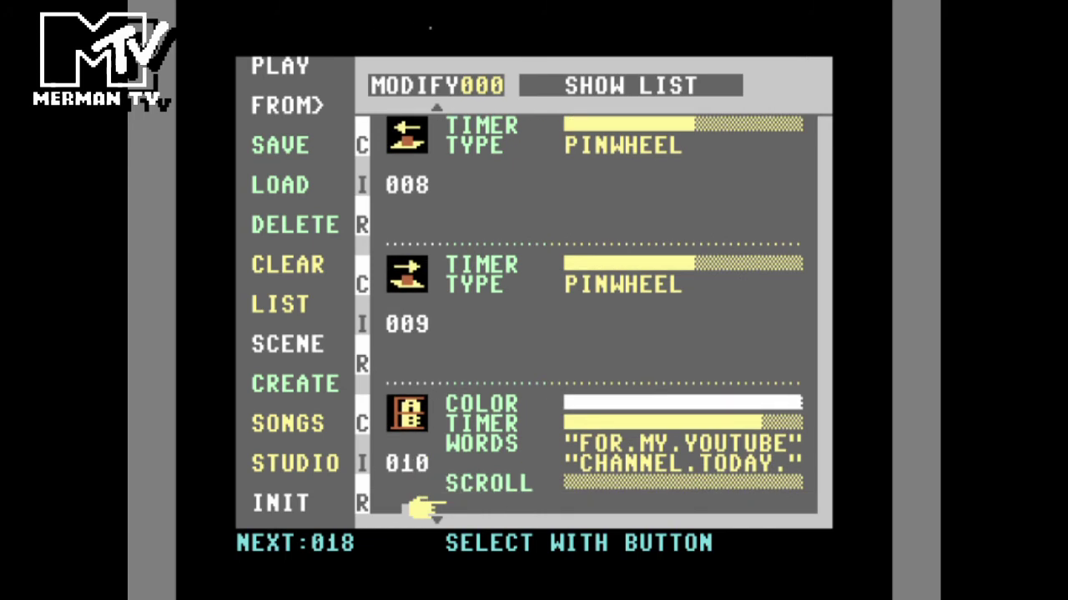
{"action": "scroll", "coordinate": [424, 508], "scroll_direction": "down", "scroll_amount": 4}
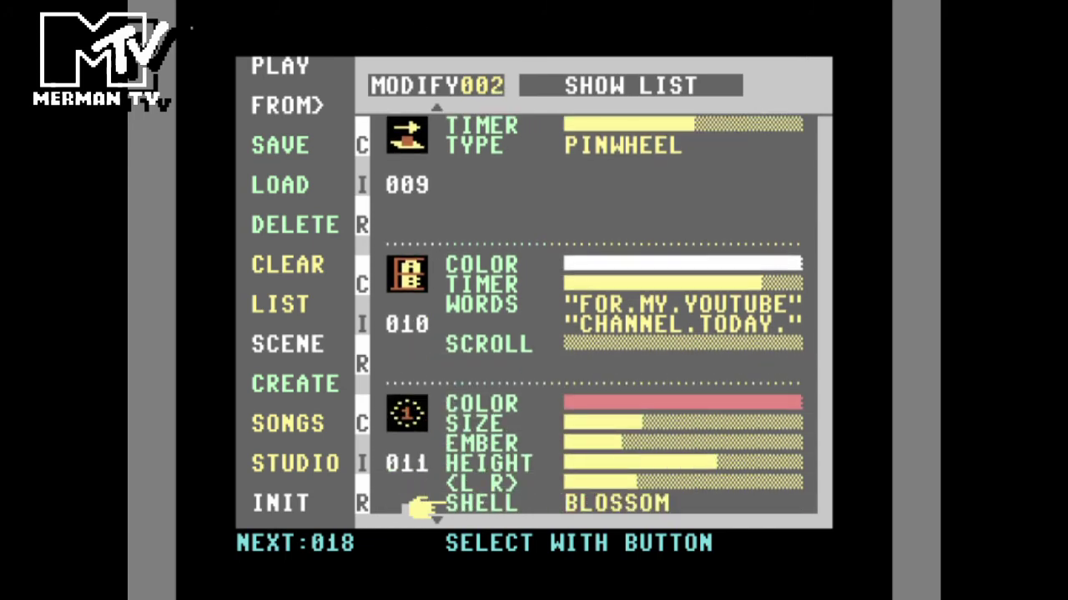
{"action": "scroll", "coordinate": [424, 508], "scroll_direction": "down", "scroll_amount": 4}
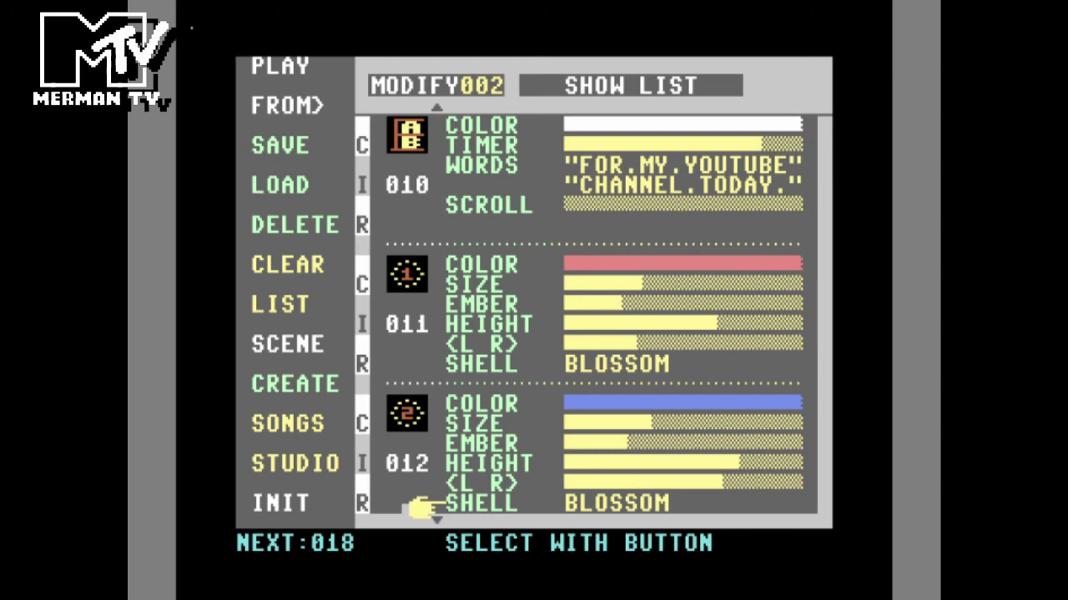
{"action": "scroll", "coordinate": [423, 508], "scroll_direction": "down", "scroll_amount": 4}
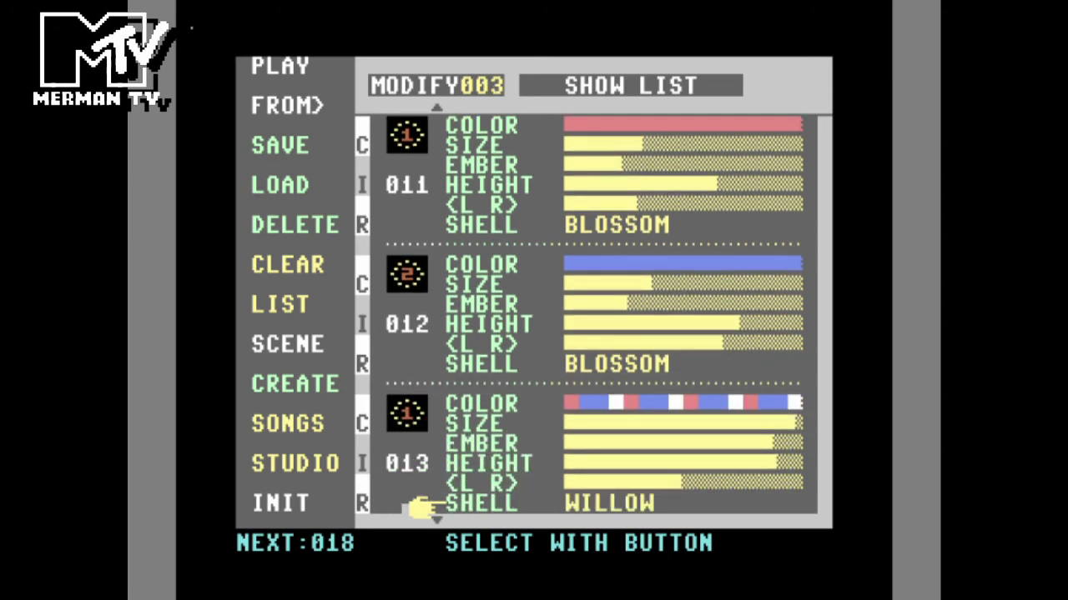
{"action": "scroll", "coordinate": [424, 508], "scroll_direction": "down", "scroll_amount": 4}
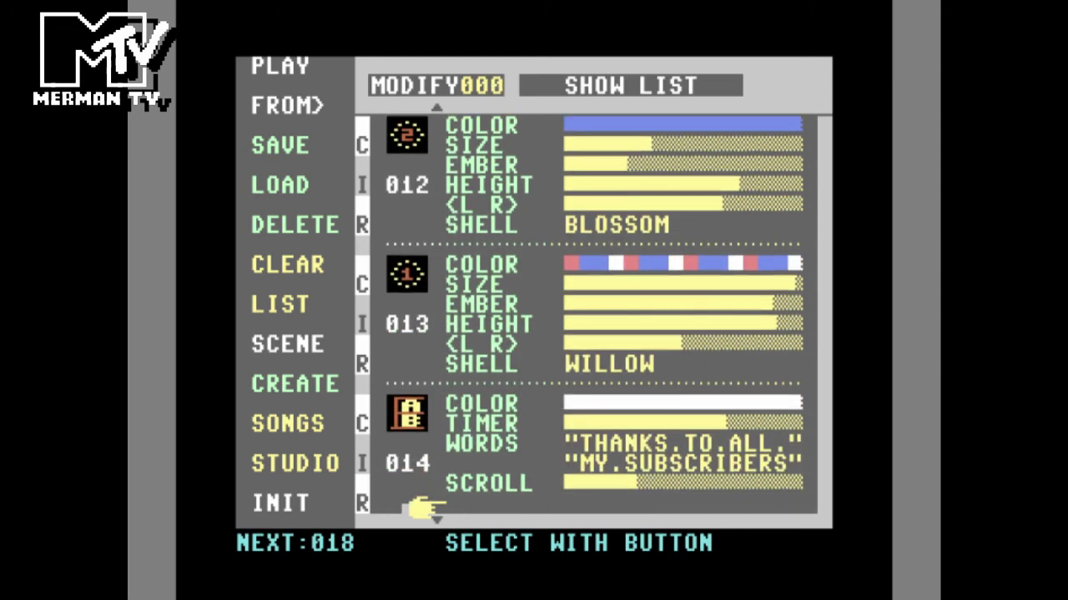
{"action": "scroll", "coordinate": [424, 508], "scroll_direction": "down", "scroll_amount": 4}
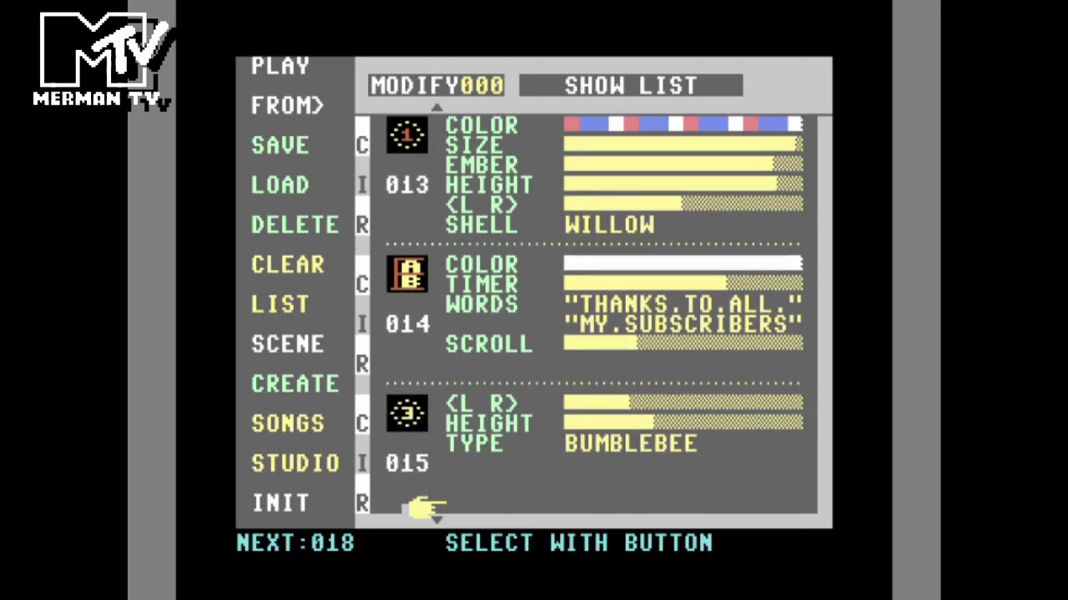
{"action": "scroll", "coordinate": [424, 508], "scroll_direction": "down", "scroll_amount": 4}
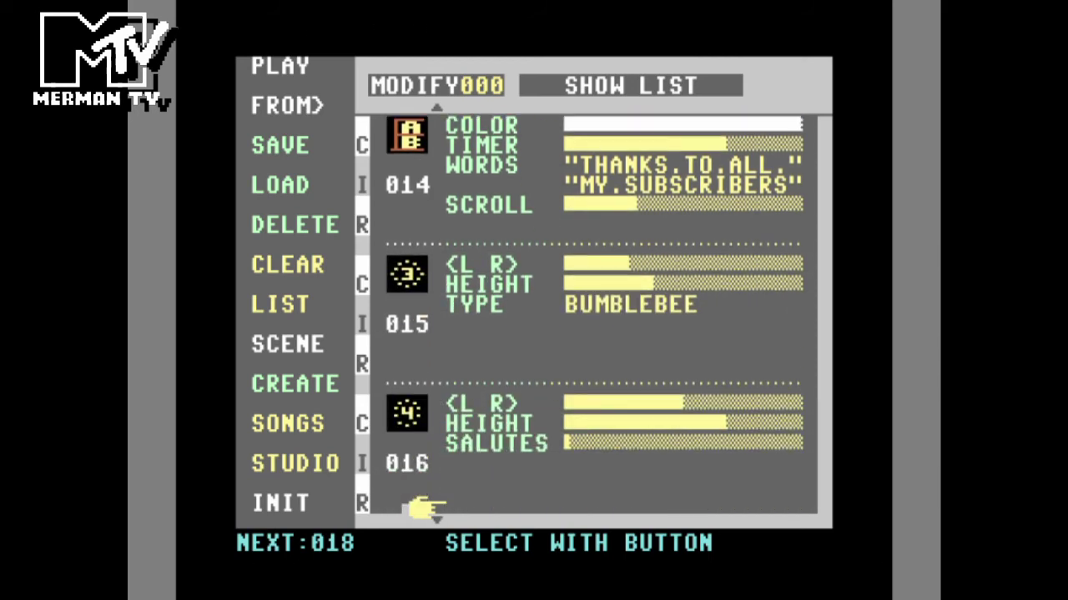
{"action": "scroll", "coordinate": [423, 507], "scroll_direction": "down", "scroll_amount": 4}
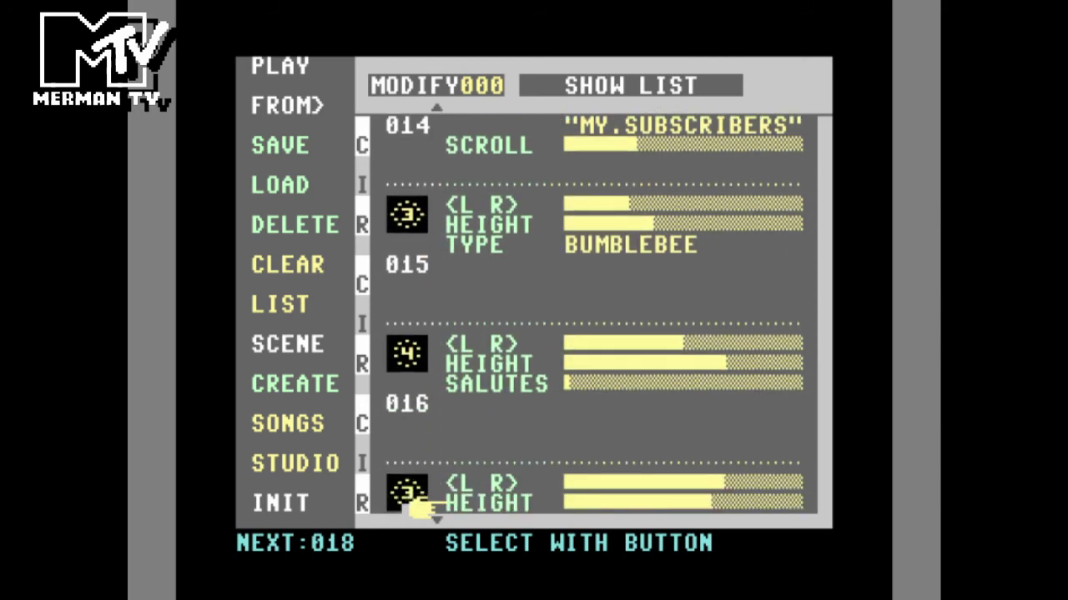
{"action": "scroll", "coordinate": [424, 508], "scroll_direction": "down", "scroll_amount": 4}
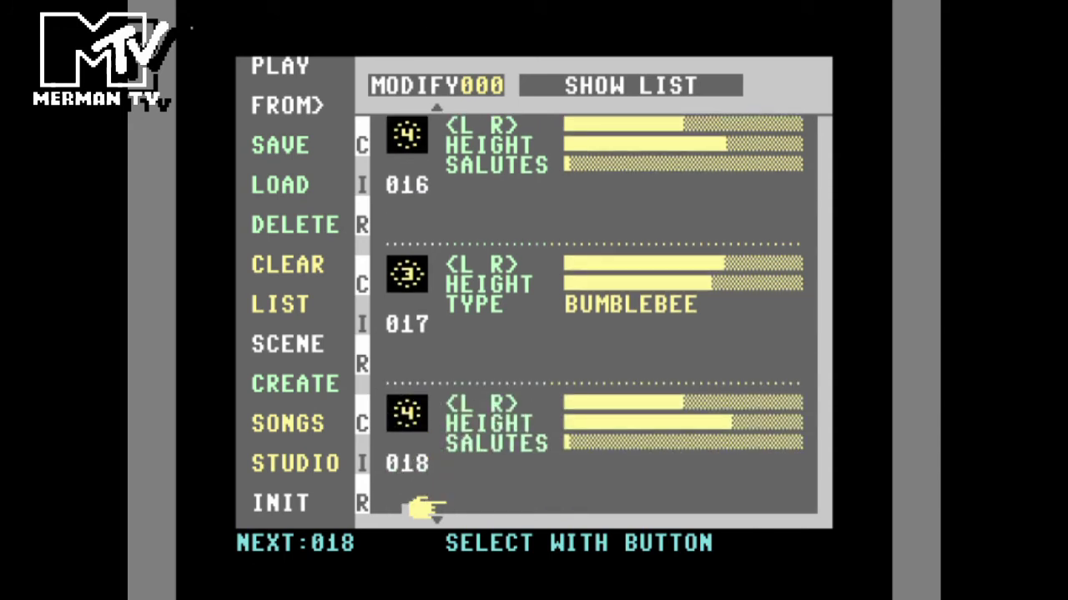
{"action": "scroll", "coordinate": [424, 508], "scroll_direction": "down", "scroll_amount": 4}
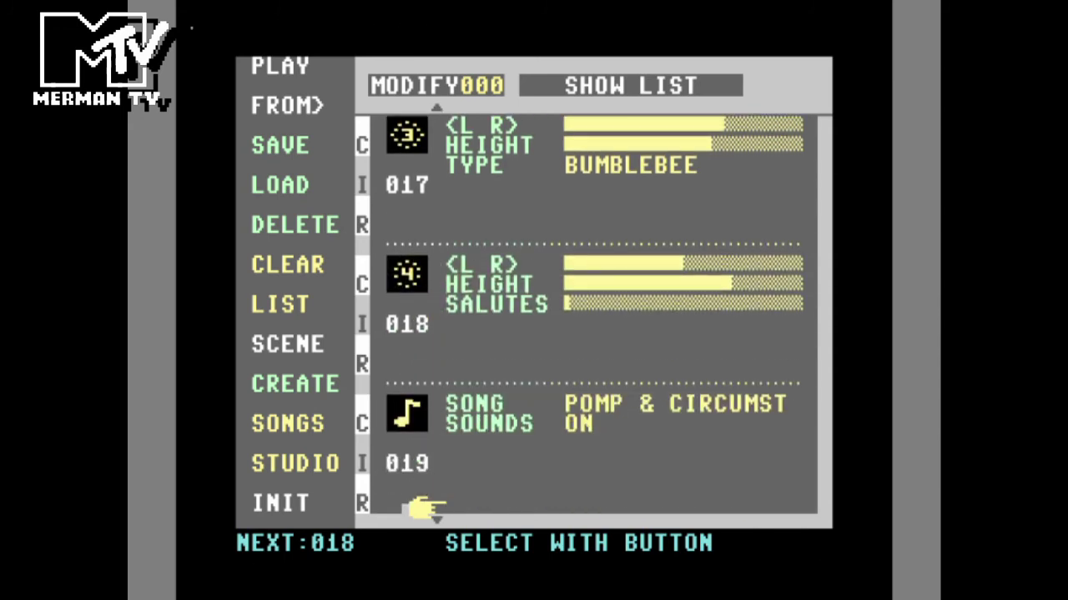
Scroll through entries 020 to 035, reaching the STOP MUSIC song at 034
{"action": "scroll", "coordinate": [424, 508], "scroll_direction": "down", "scroll_amount": 4}
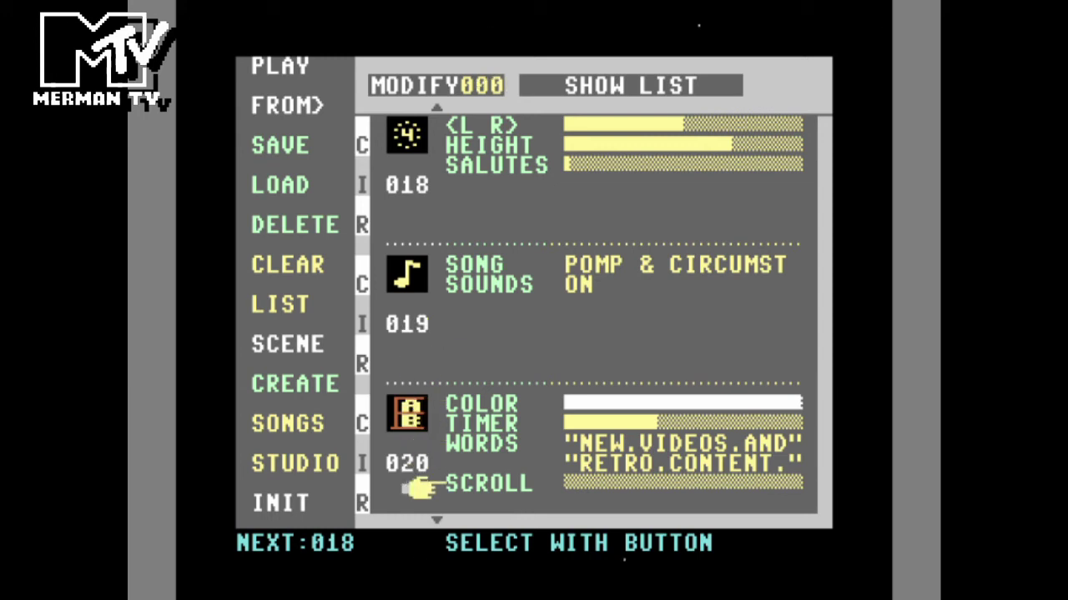
{"action": "scroll", "coordinate": [422, 507], "scroll_direction": "down", "scroll_amount": 2}
{"action": "scroll", "coordinate": [422, 507], "scroll_direction": "down", "scroll_amount": 3}
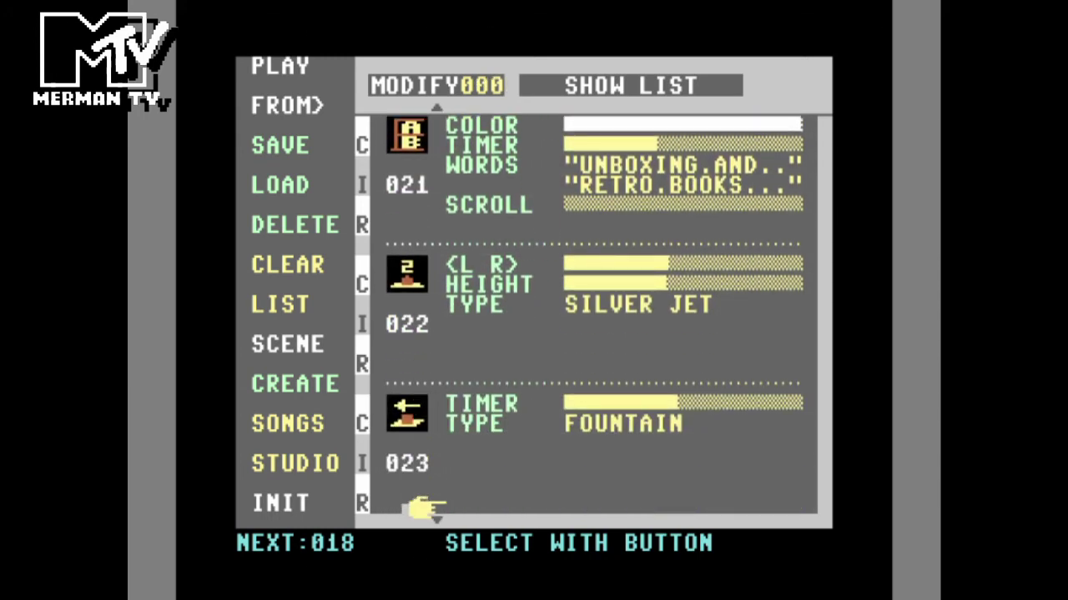
{"action": "scroll", "coordinate": [422, 507], "scroll_direction": "down", "scroll_amount": 4}
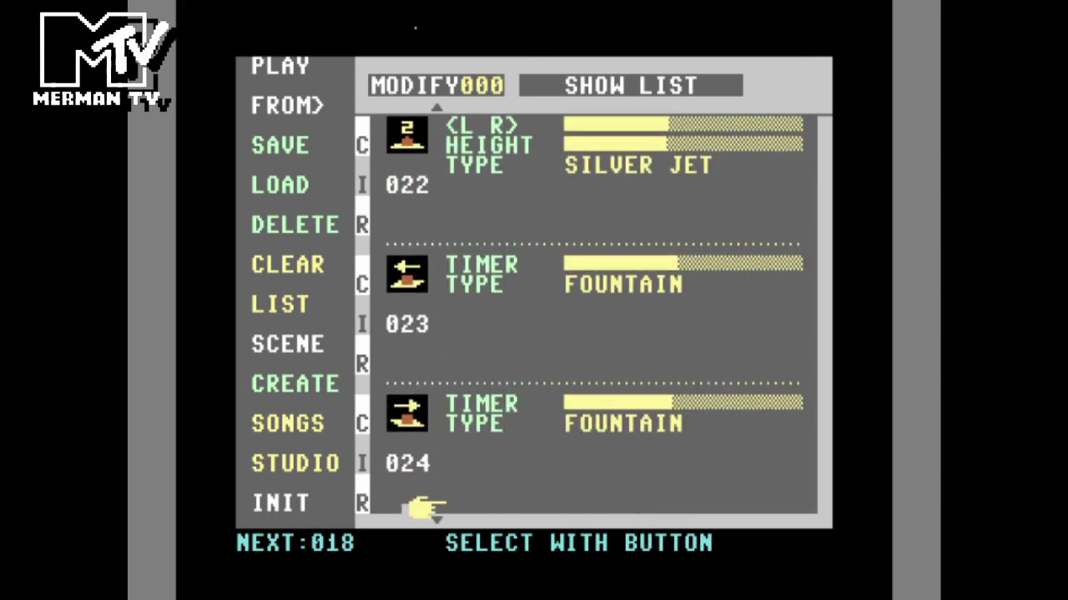
{"action": "scroll", "coordinate": [422, 507], "scroll_direction": "down", "scroll_amount": 1}
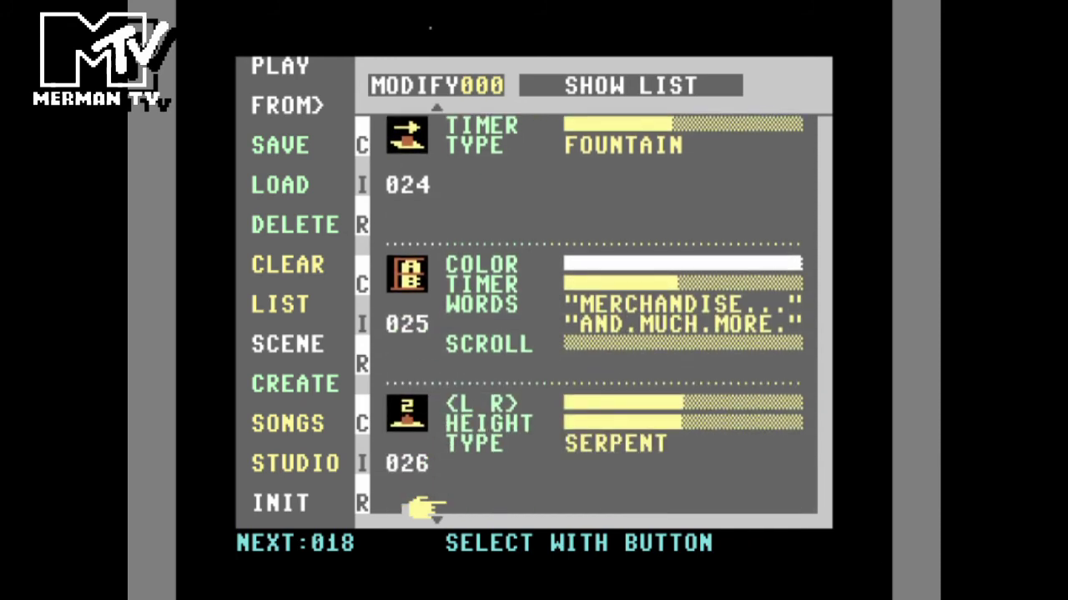
{"action": "scroll", "coordinate": [422, 507], "scroll_direction": "down", "scroll_amount": 1}
{"action": "scroll", "coordinate": [422, 507], "scroll_direction": "down", "scroll_amount": 2}
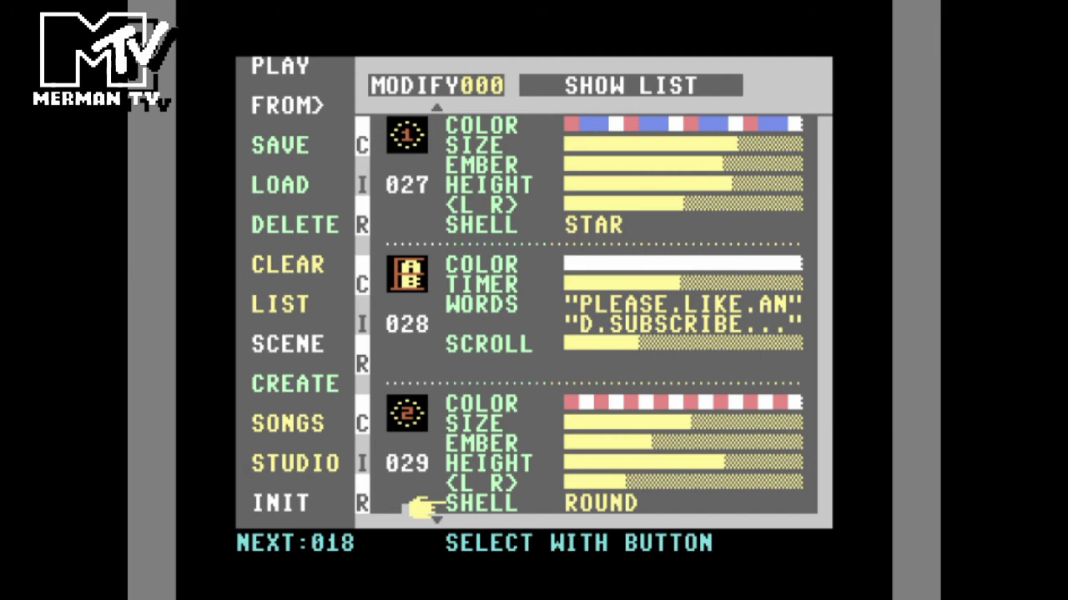
{"action": "scroll", "coordinate": [422, 507], "scroll_direction": "down", "scroll_amount": 1}
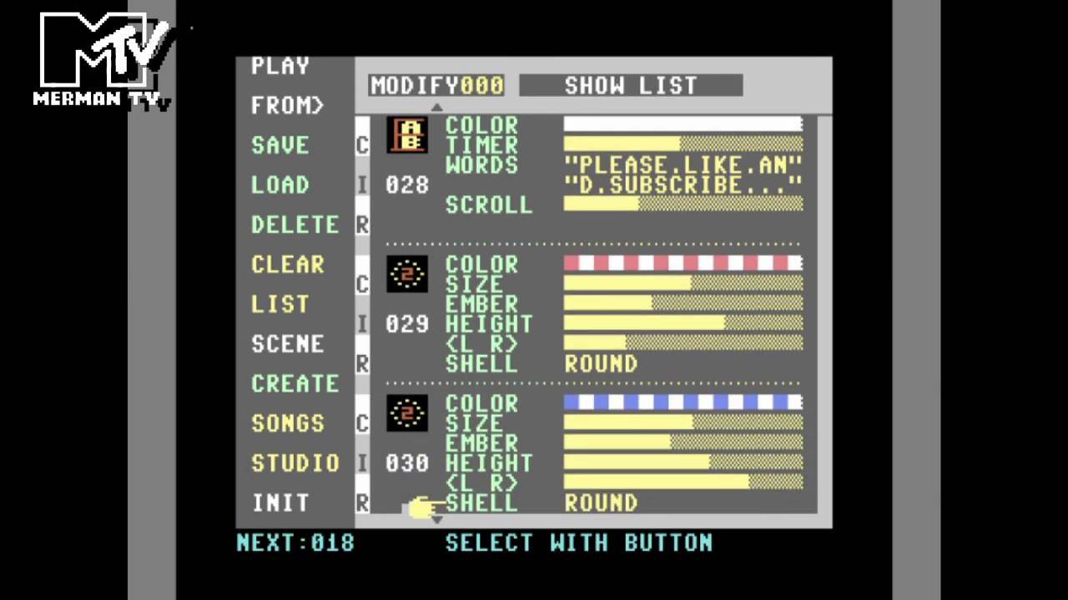
{"action": "scroll", "coordinate": [422, 507], "scroll_direction": "down", "scroll_amount": 1}
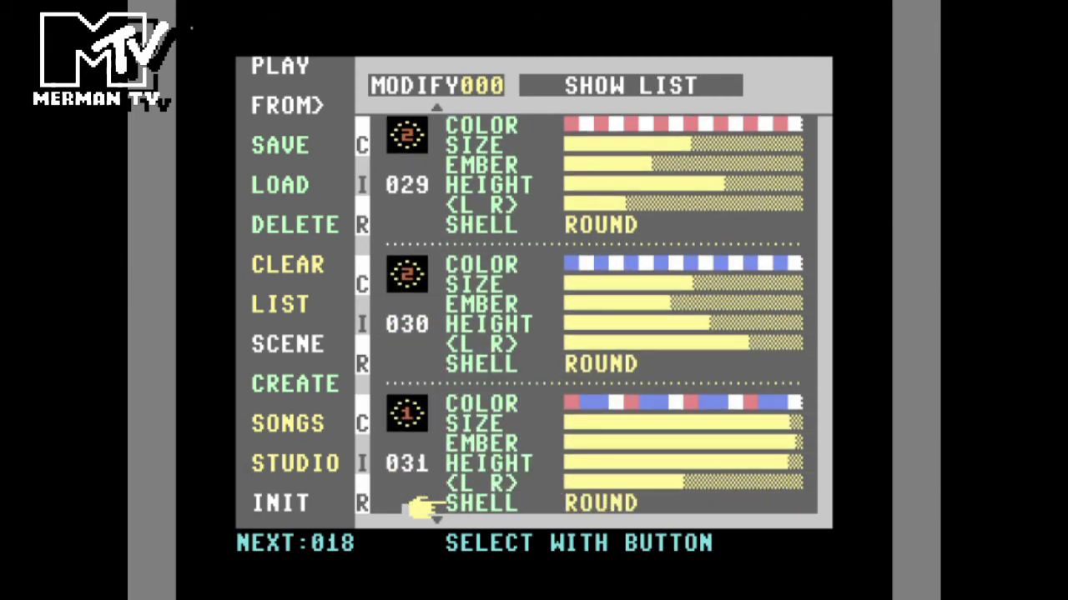
{"action": "scroll", "coordinate": [422, 507], "scroll_direction": "down", "scroll_amount": 1}
{"action": "scroll", "coordinate": [422, 507], "scroll_direction": "down", "scroll_amount": 3}
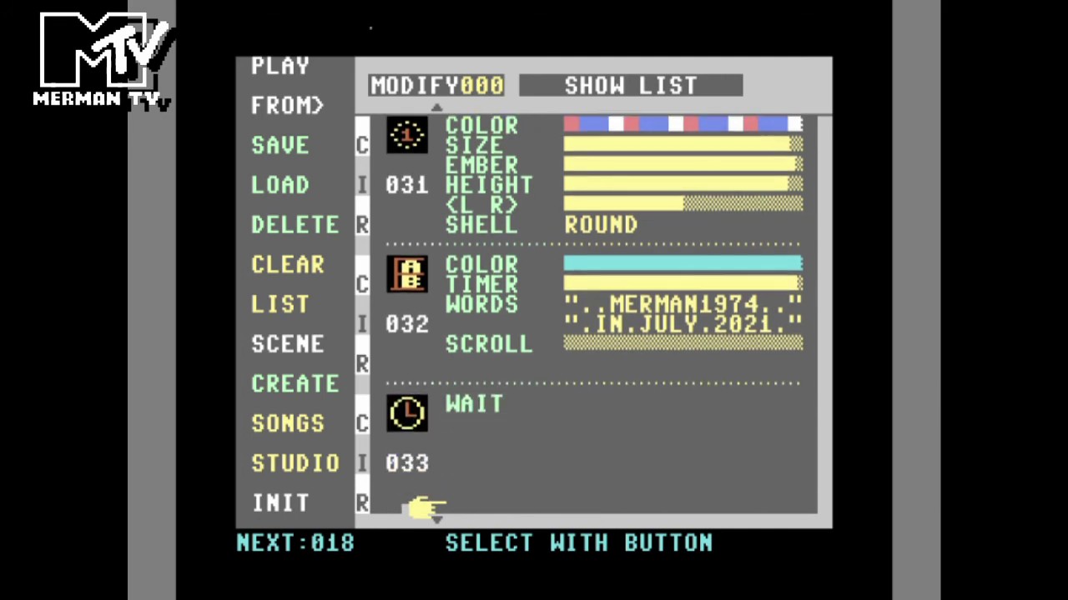
{"action": "scroll", "coordinate": [422, 507], "scroll_direction": "down", "scroll_amount": 1}
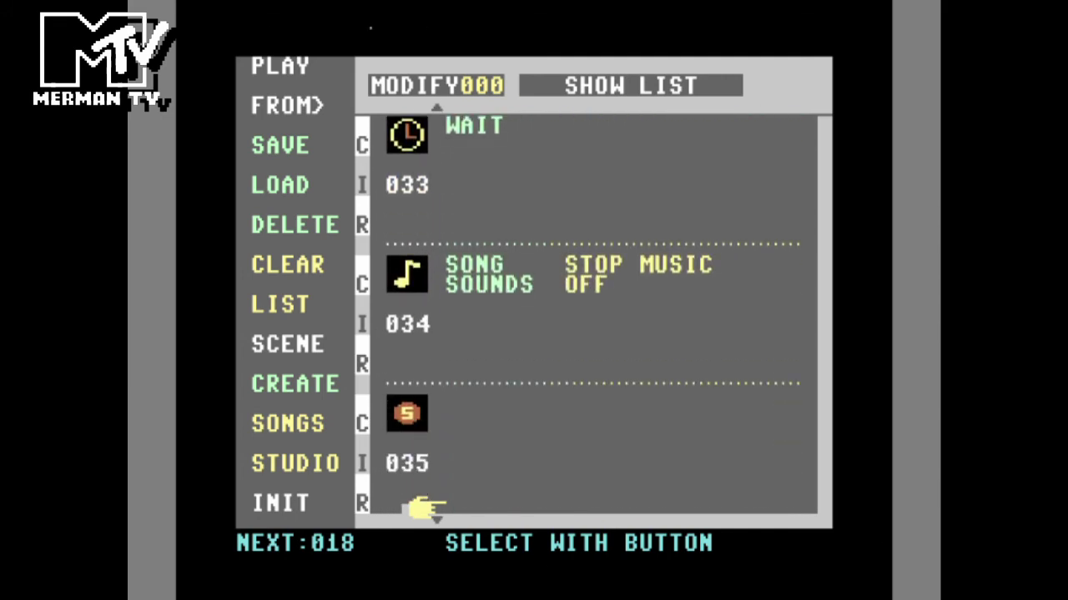
{"action": "scroll", "coordinate": [422, 507], "scroll_direction": "down", "scroll_amount": 1}
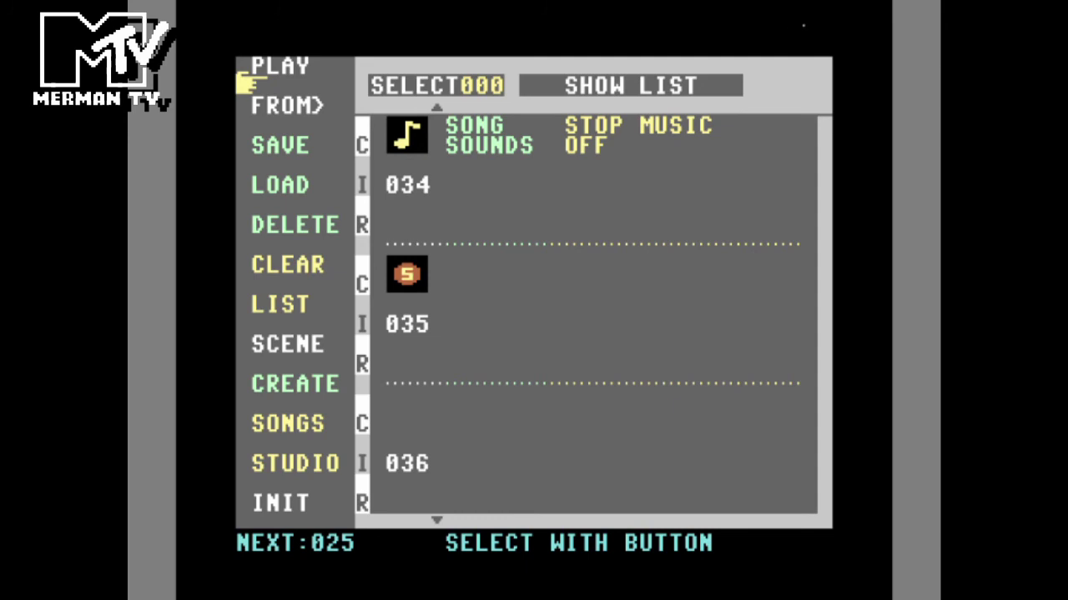
Play the loaded 100SU2 show over the amusement-park skyline
{"action": "left_click", "coordinate": [247, 81]}
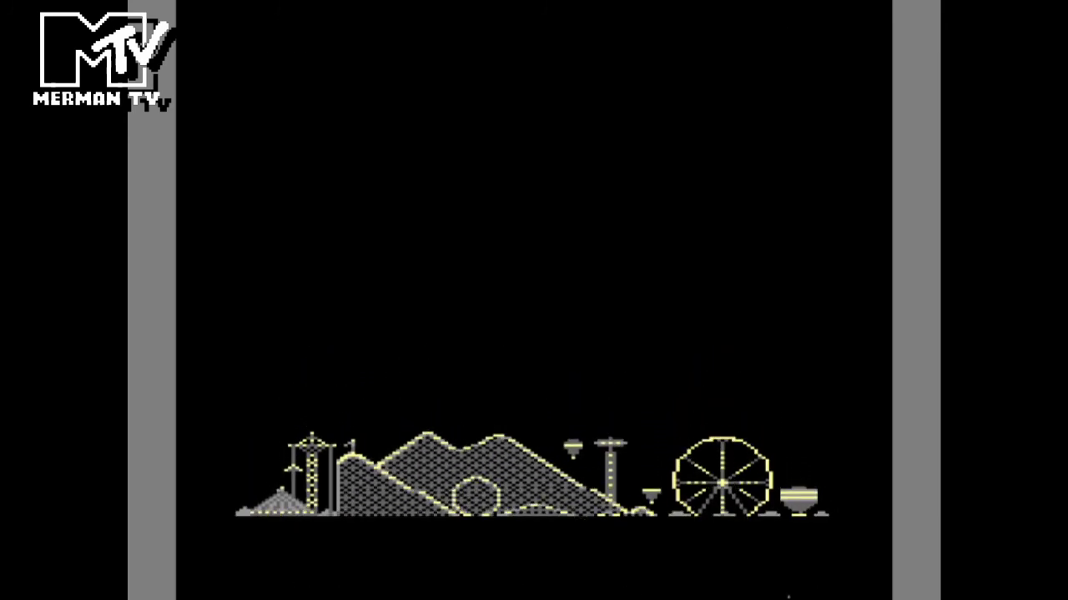